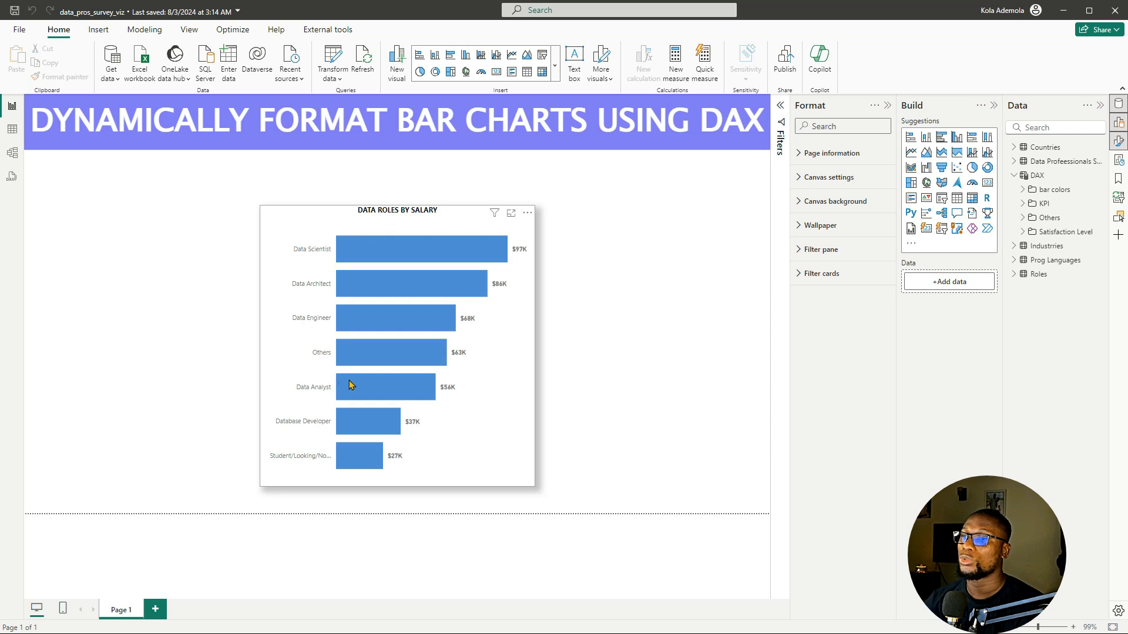
pyautogui.moveTo(403, 327)
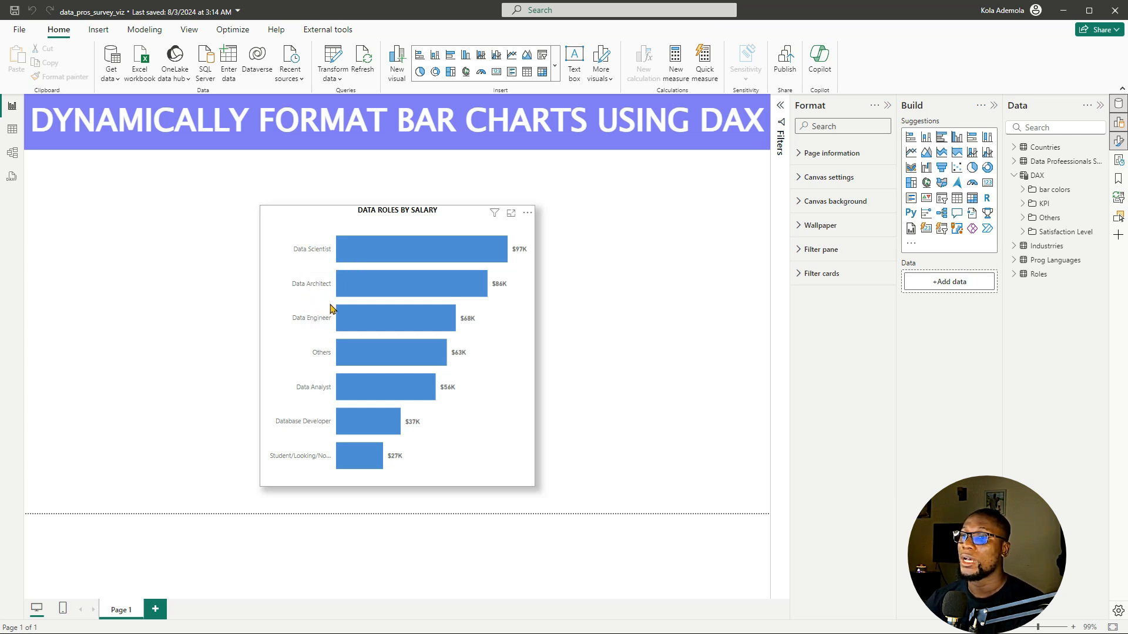
pyautogui.moveTo(355, 282)
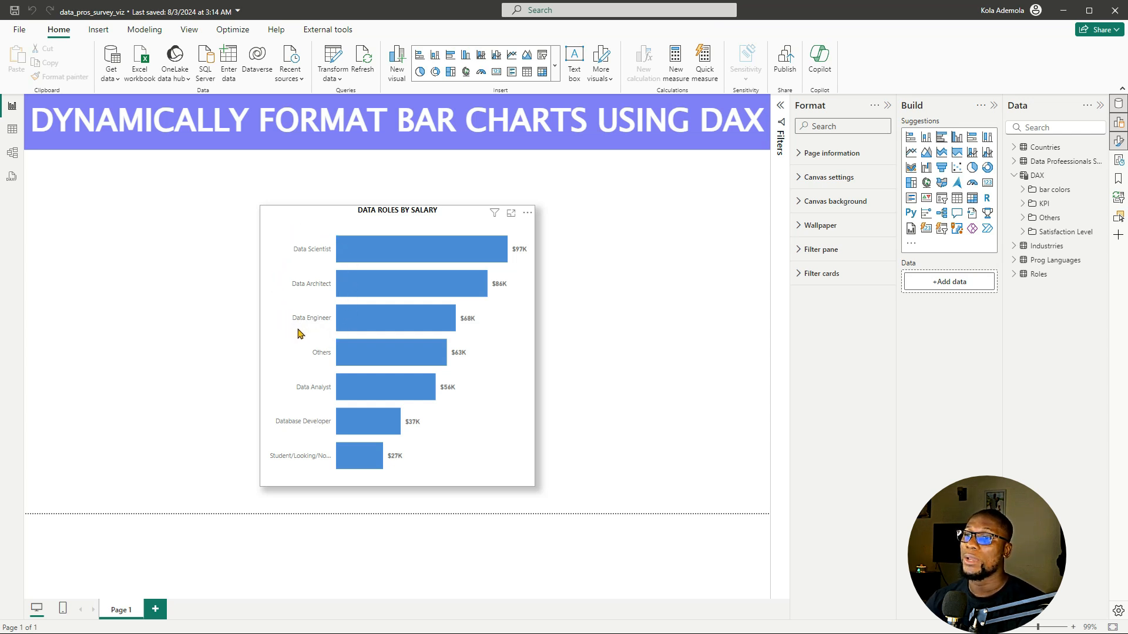
pyautogui.moveTo(347, 322)
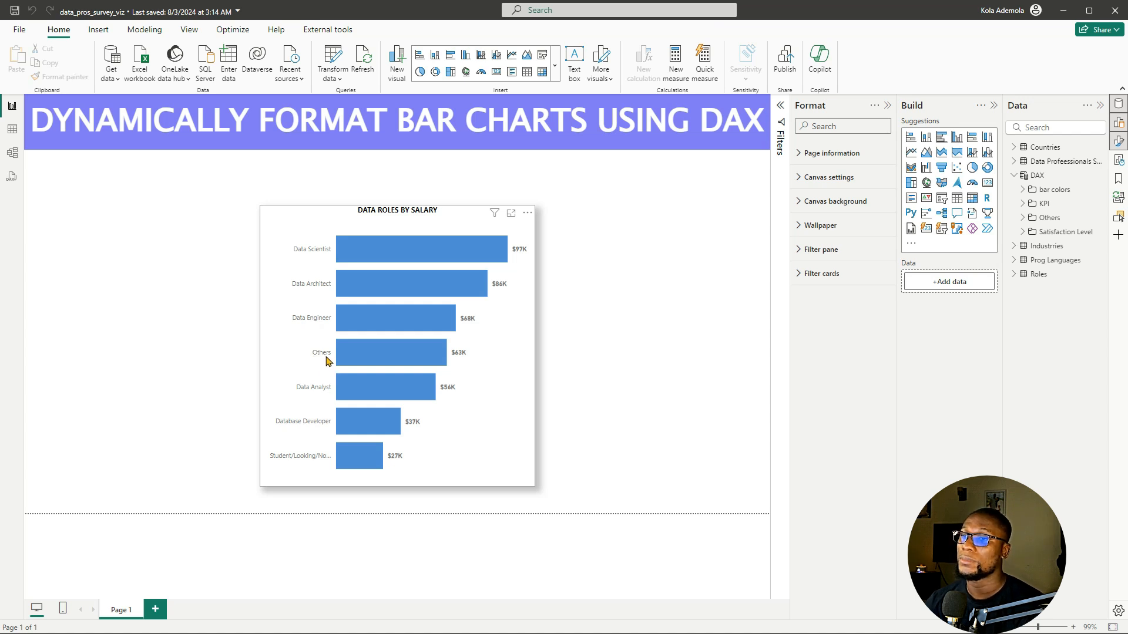
pyautogui.moveTo(351, 257)
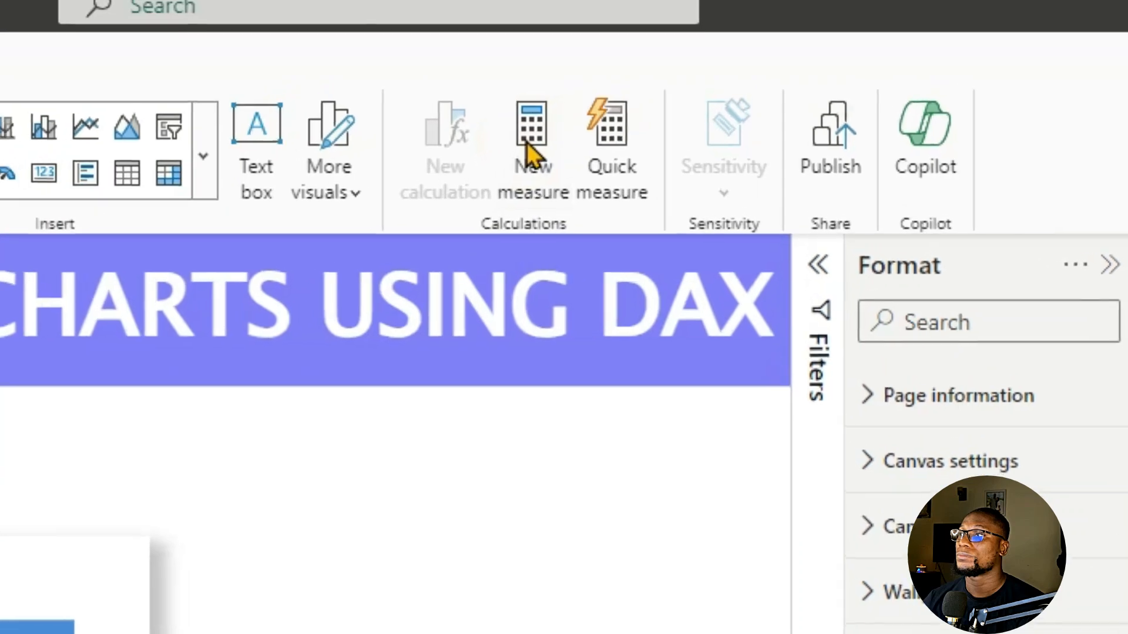
# - Create a new measure and name it top_3
pyautogui.click(504, 168)
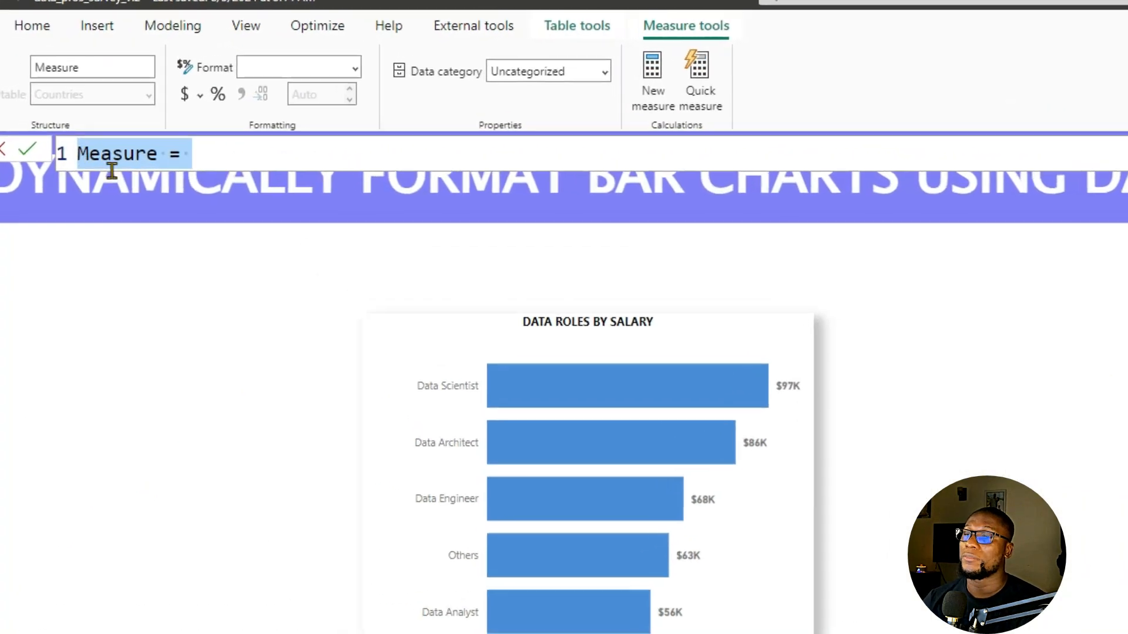
pyautogui.doubleClick(112, 166)
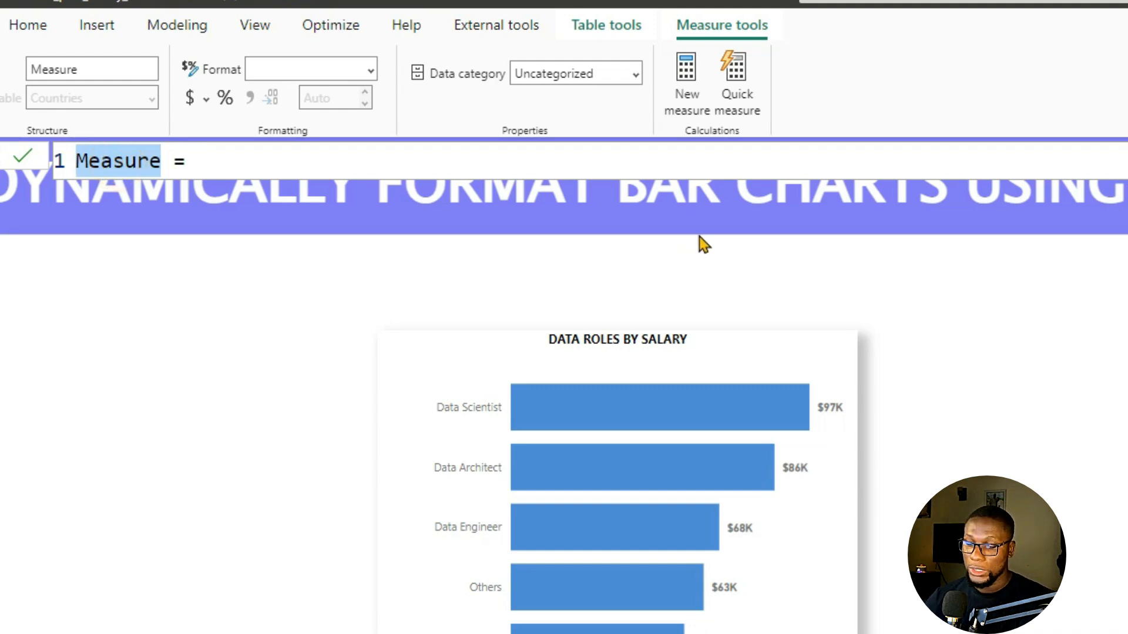
pyautogui.write('top_')
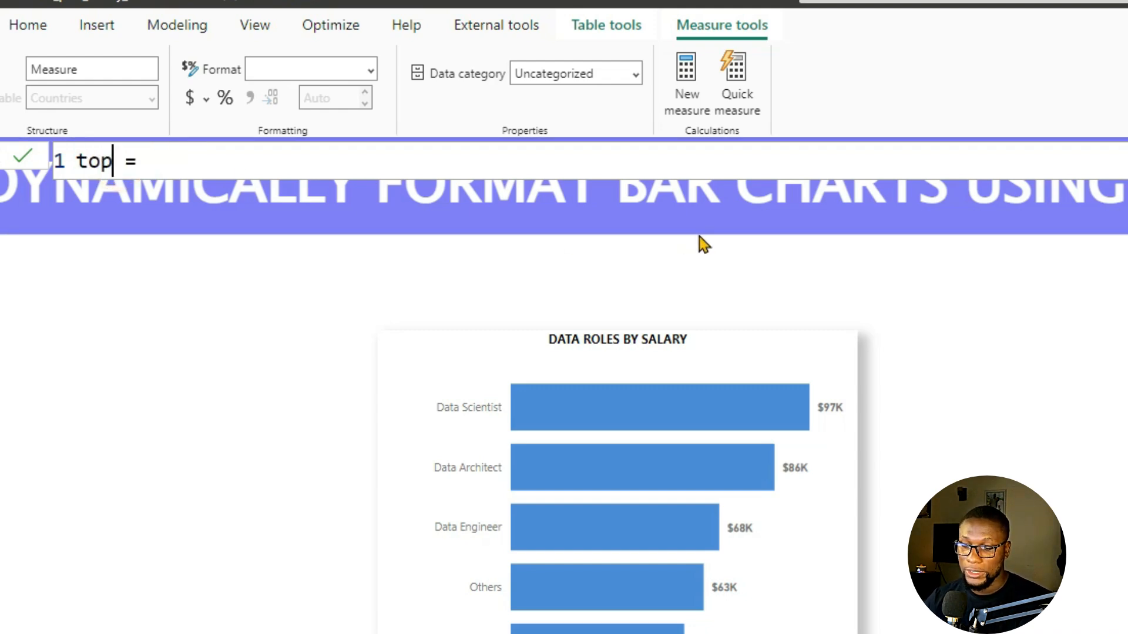
pyautogui.write('3')
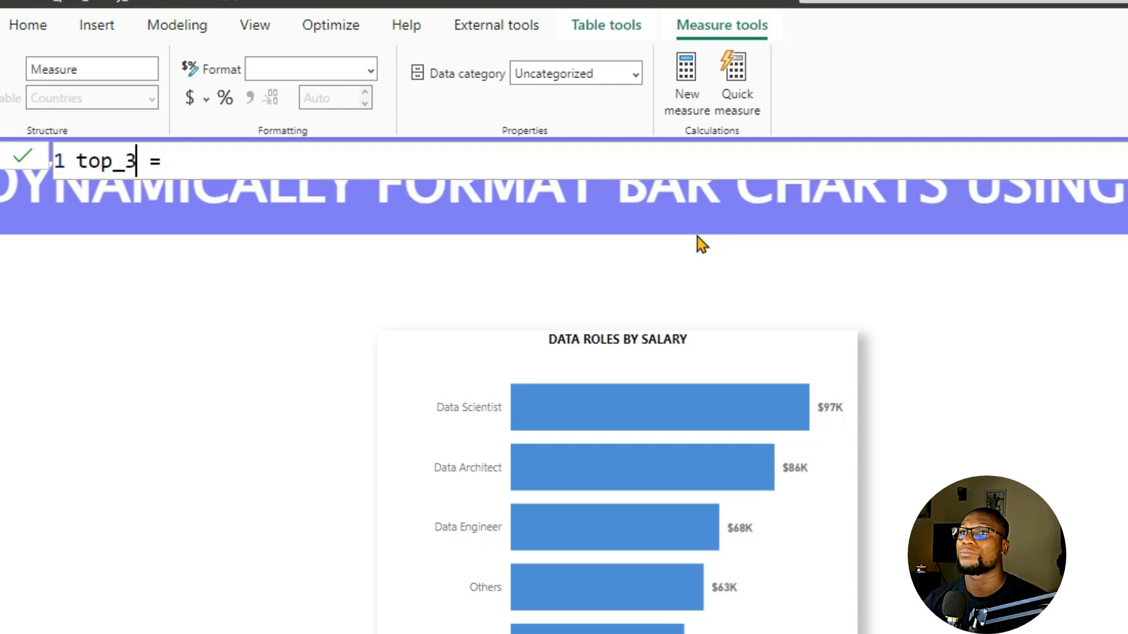
# - Begin the top_3 formula with an IF function whose logical test opens with RANKX
pyautogui.click(262, 163)
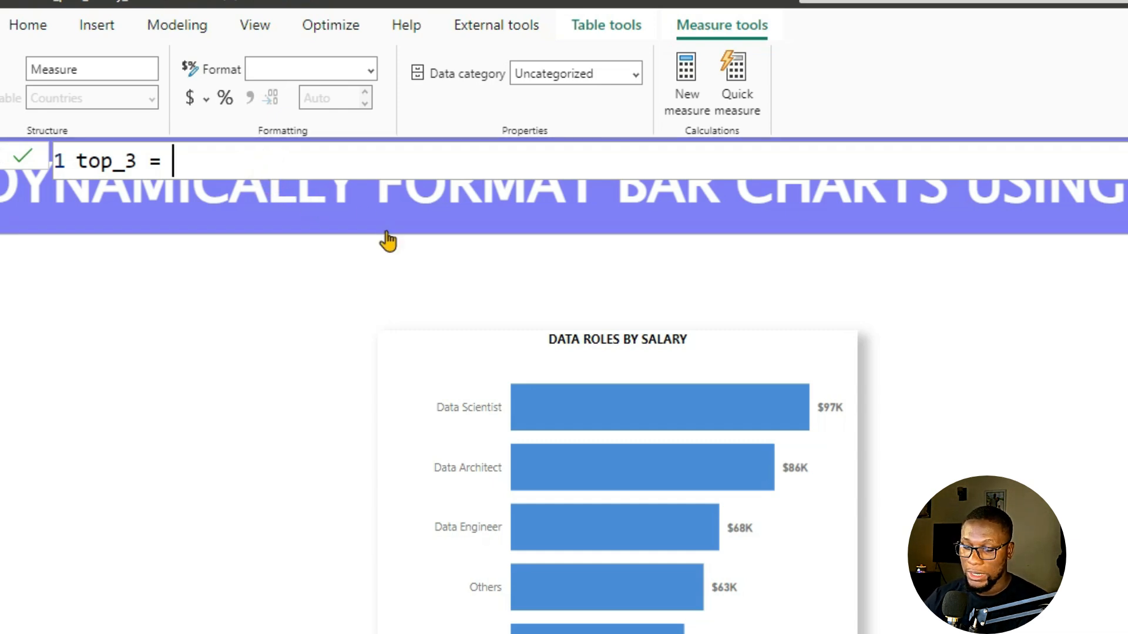
pyautogui.write('if')
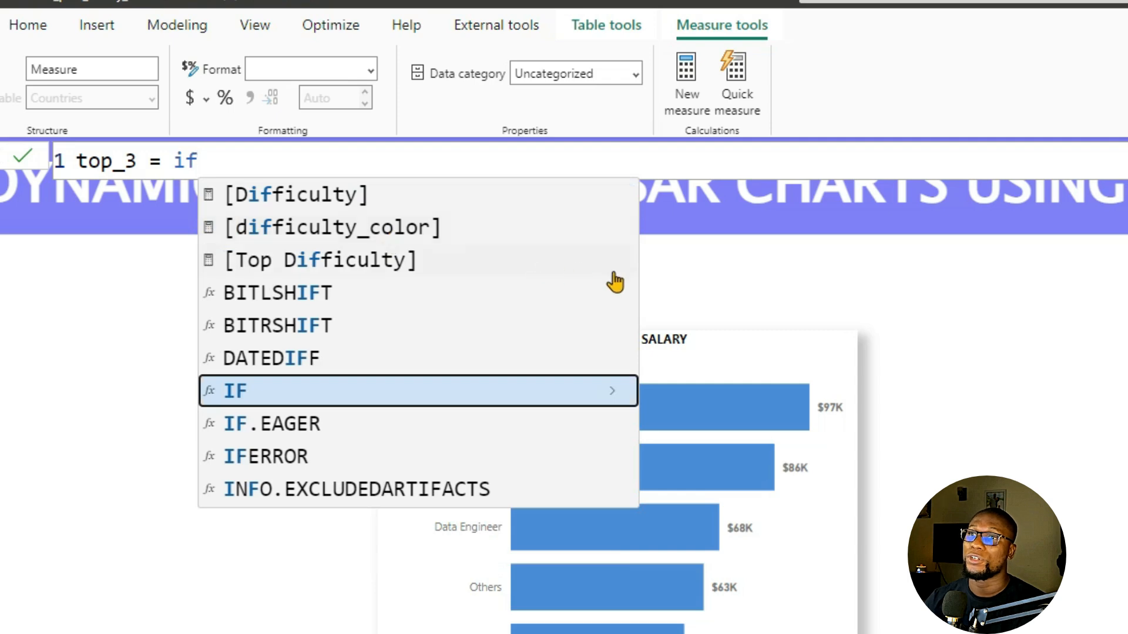
pyautogui.press('Tab')
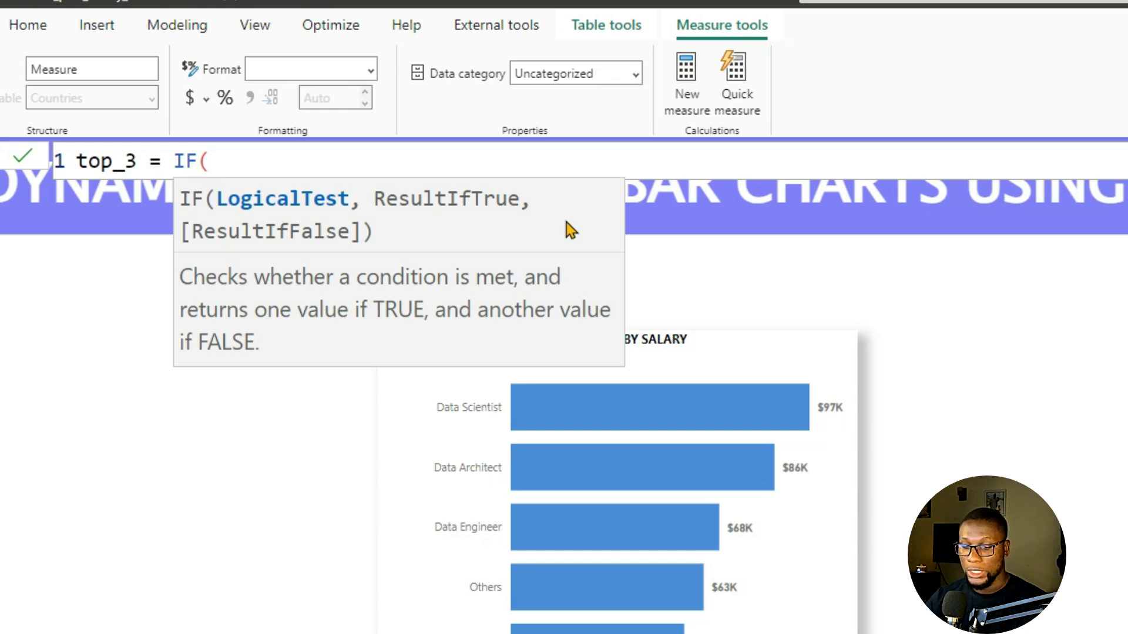
pyautogui.write('ran')
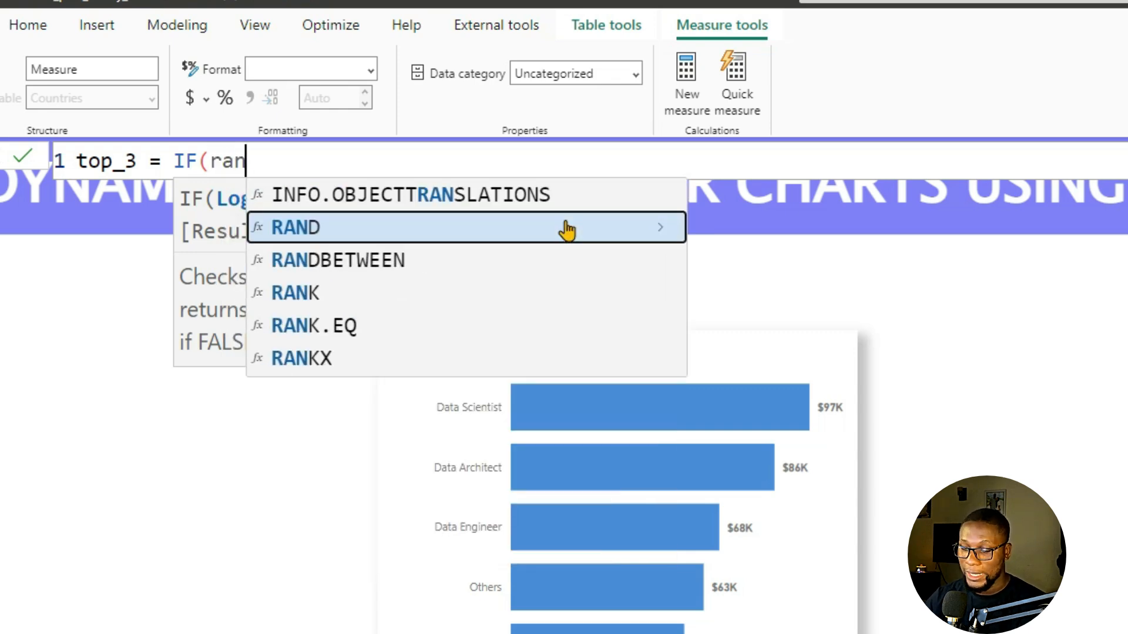
pyautogui.write('kx')
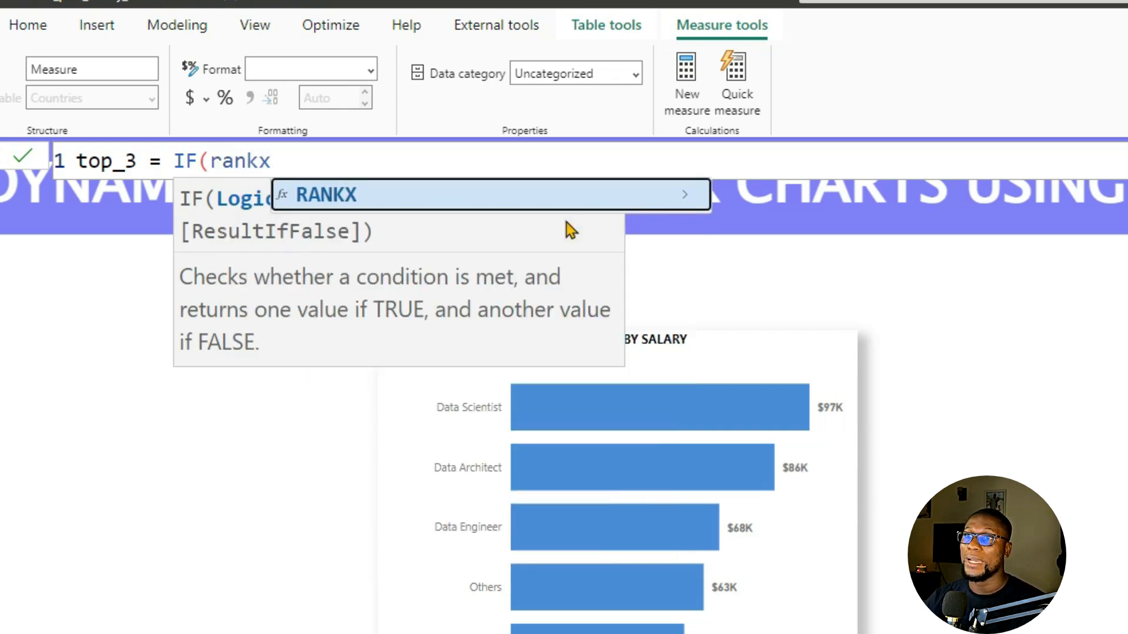
pyautogui.press('Tab')
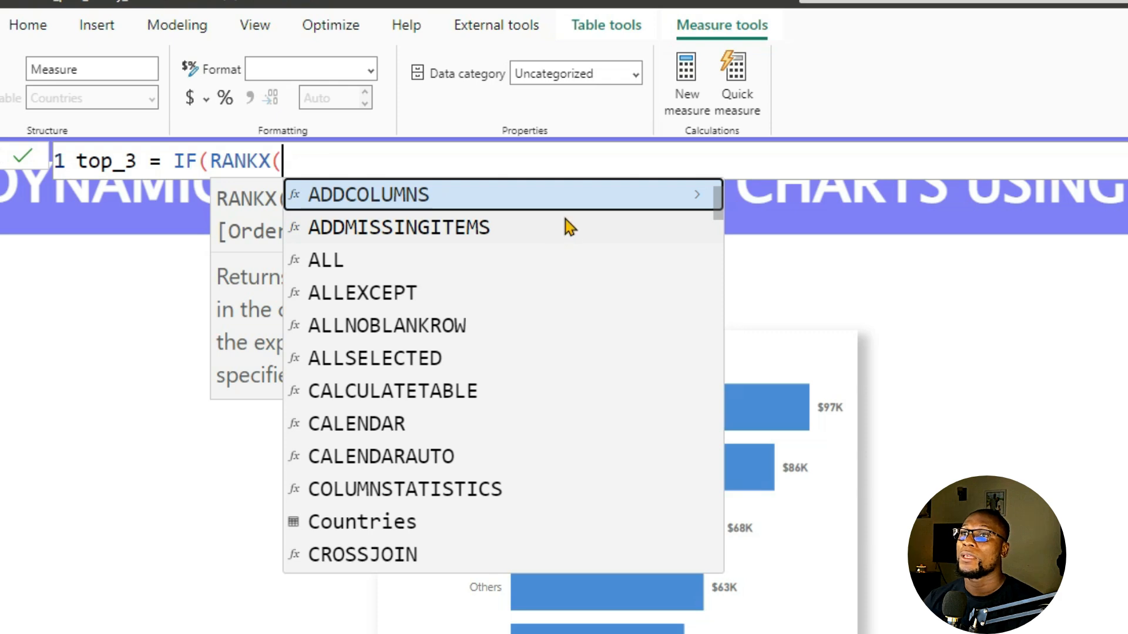
pyautogui.press('Escape')
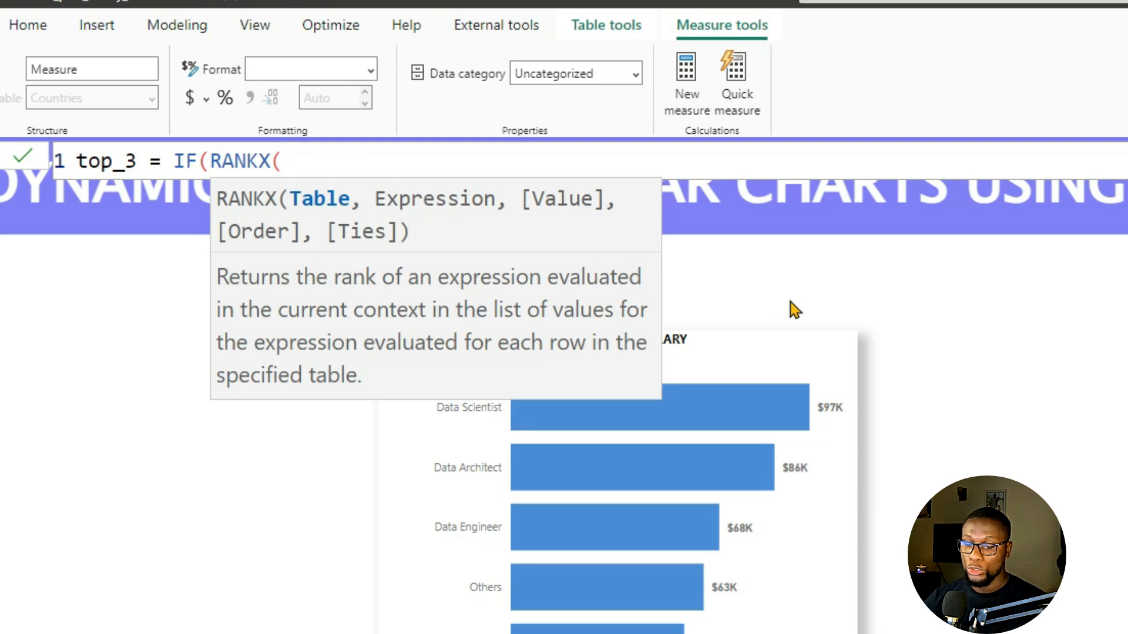
# - Supply ALL(Roles[Current Role]) as the table argument of RANKX
pyautogui.write('all')
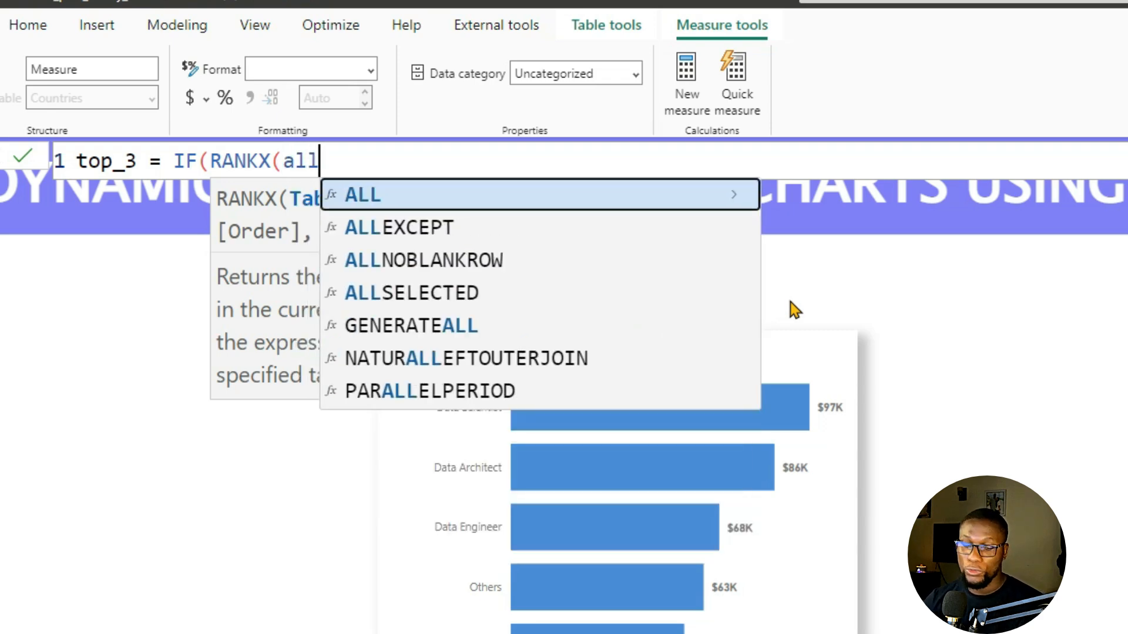
pyautogui.press('Tab')
pyautogui.write('role')
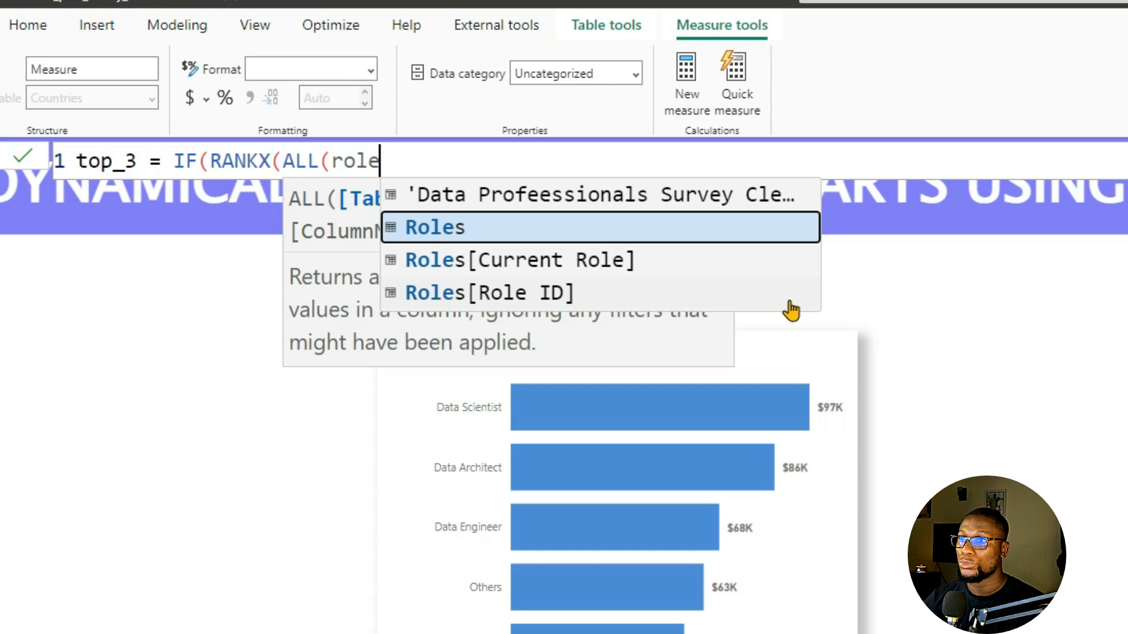
pyautogui.press('Down')
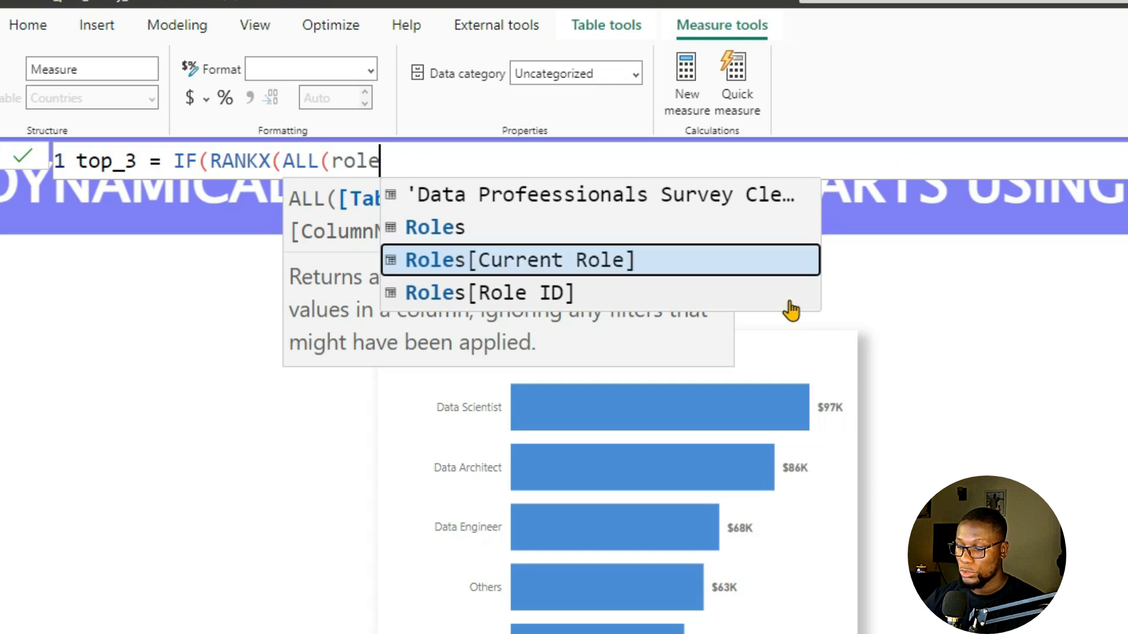
pyautogui.press('Tab')
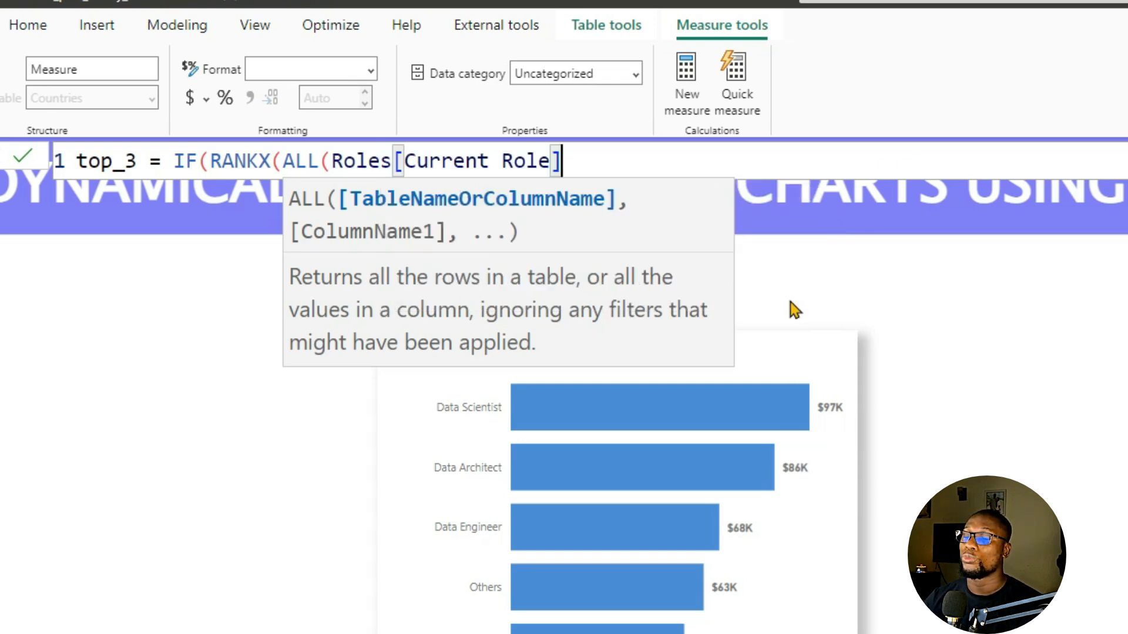
pyautogui.write(')')
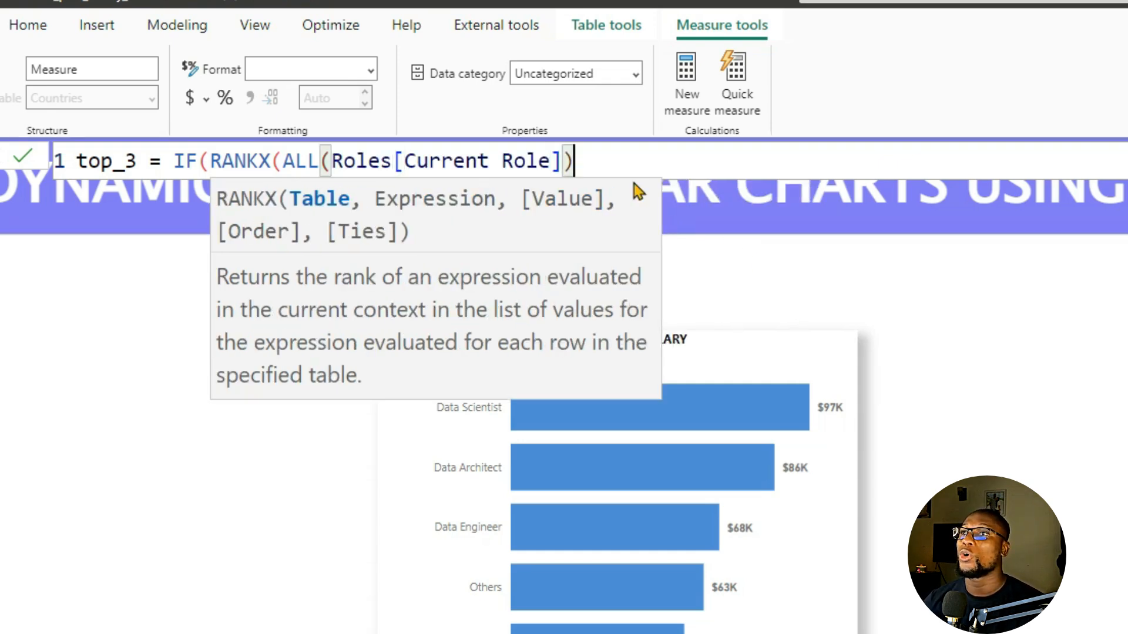
pyautogui.moveTo(590, 162); pyautogui.dragTo(282, 160)
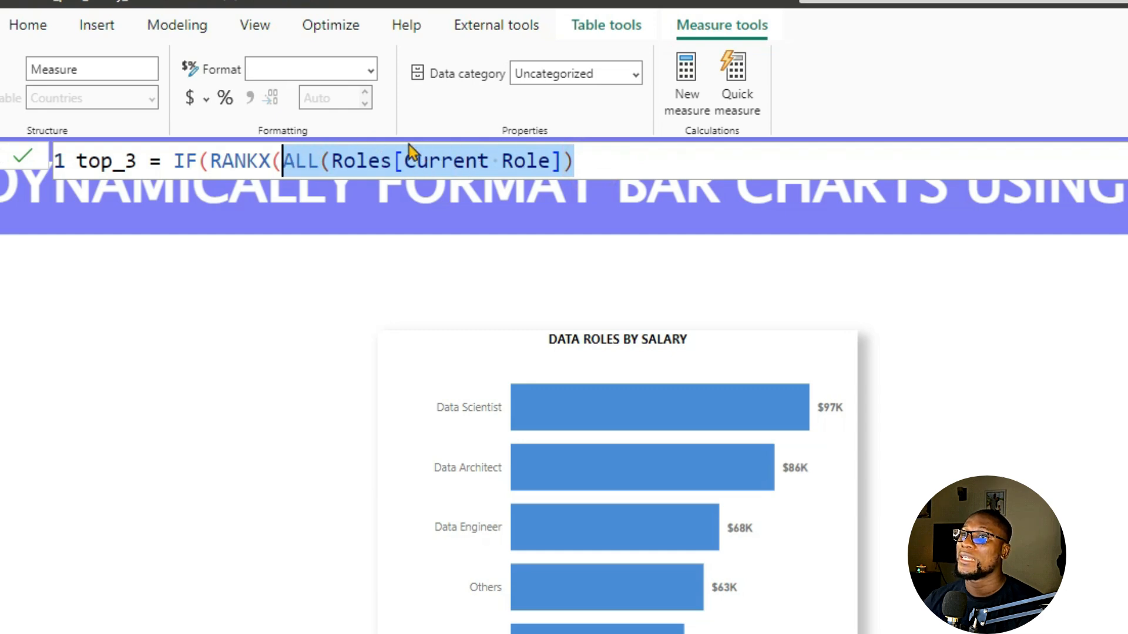
# - Rank by the [Avg Salary] measure, close RANKX, and complete the logical test with <= 3
pyautogui.click(578, 162)
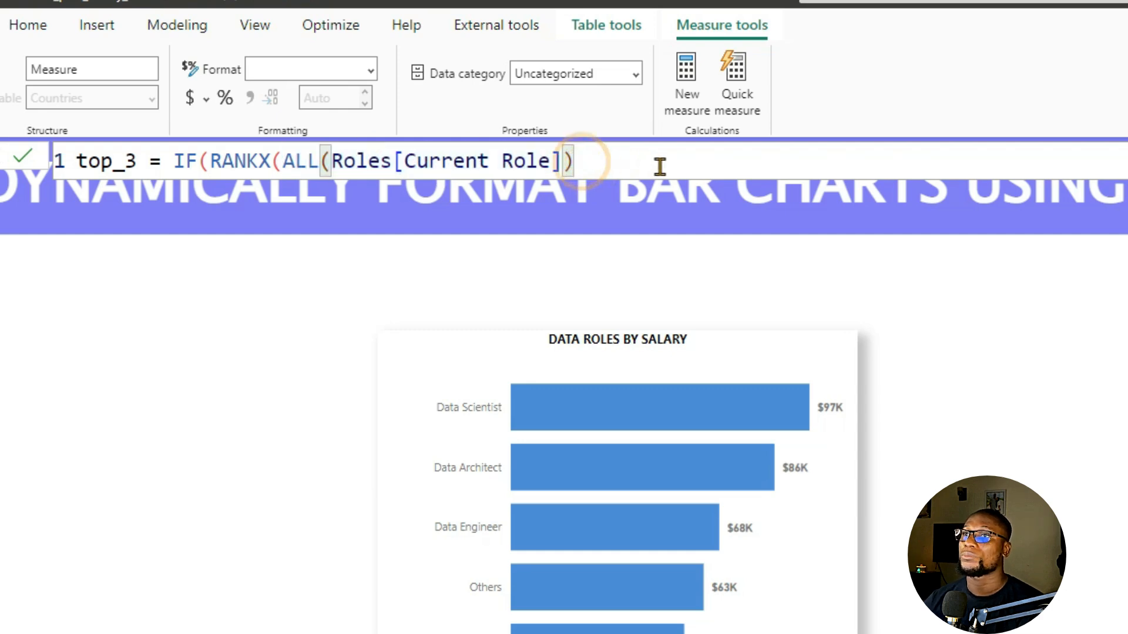
pyautogui.write(',')
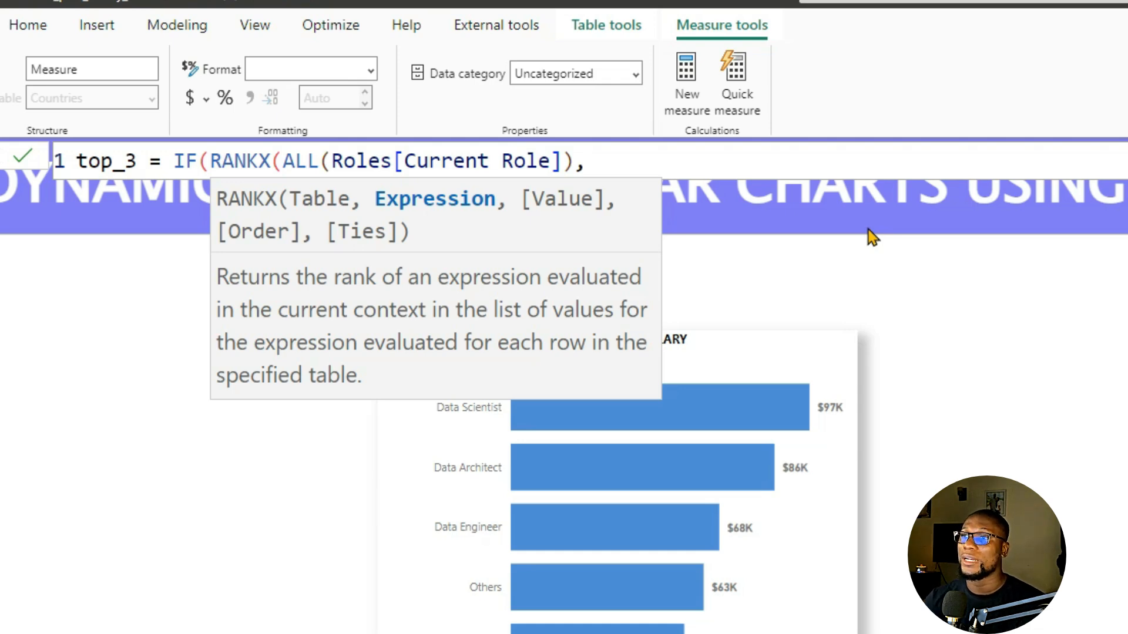
pyautogui.write('avg')
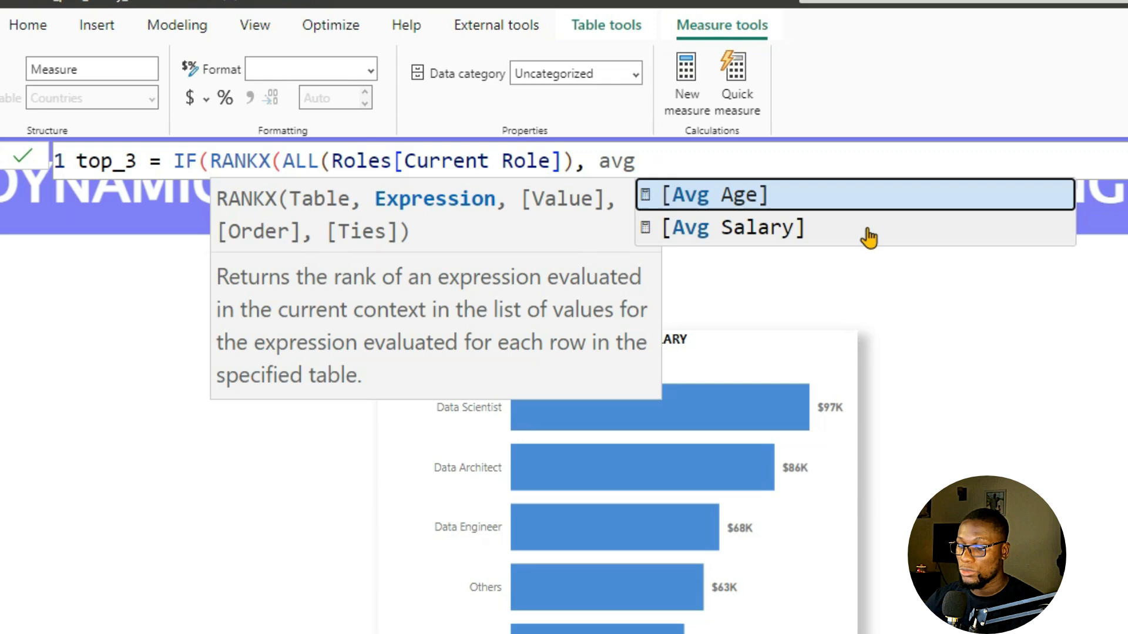
pyautogui.press('Down')
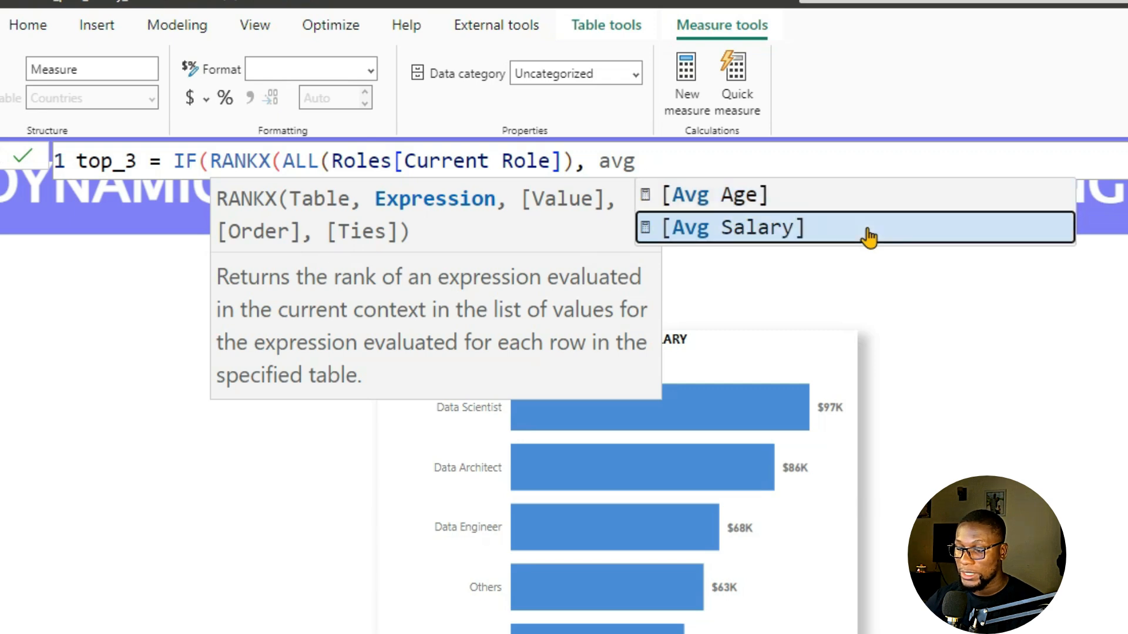
pyautogui.click(868, 230)
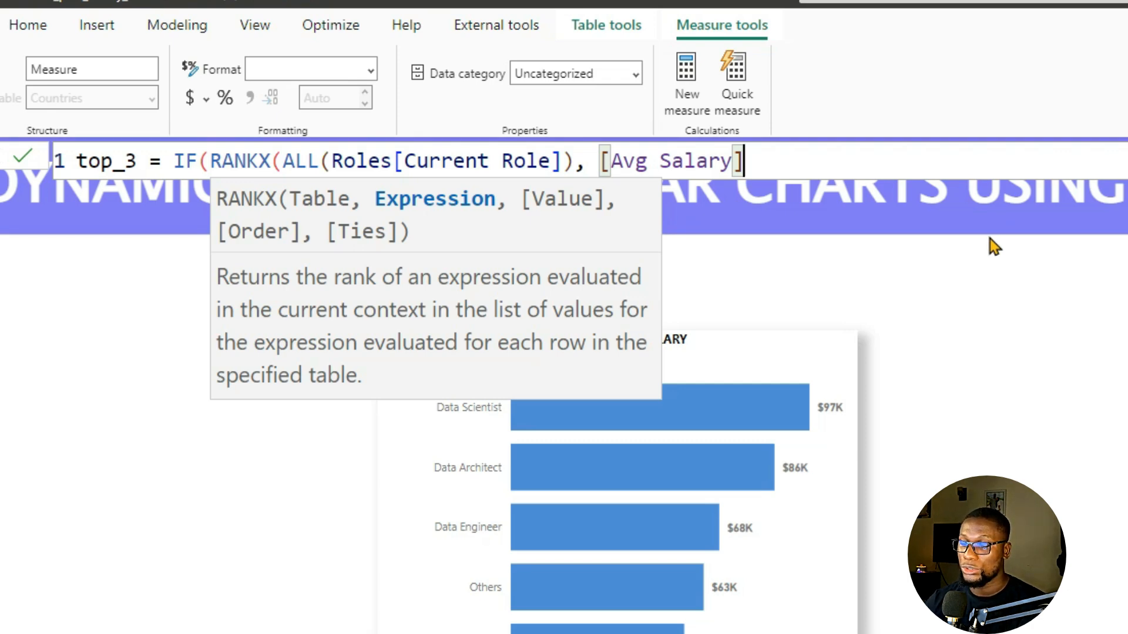
pyautogui.write(') <')
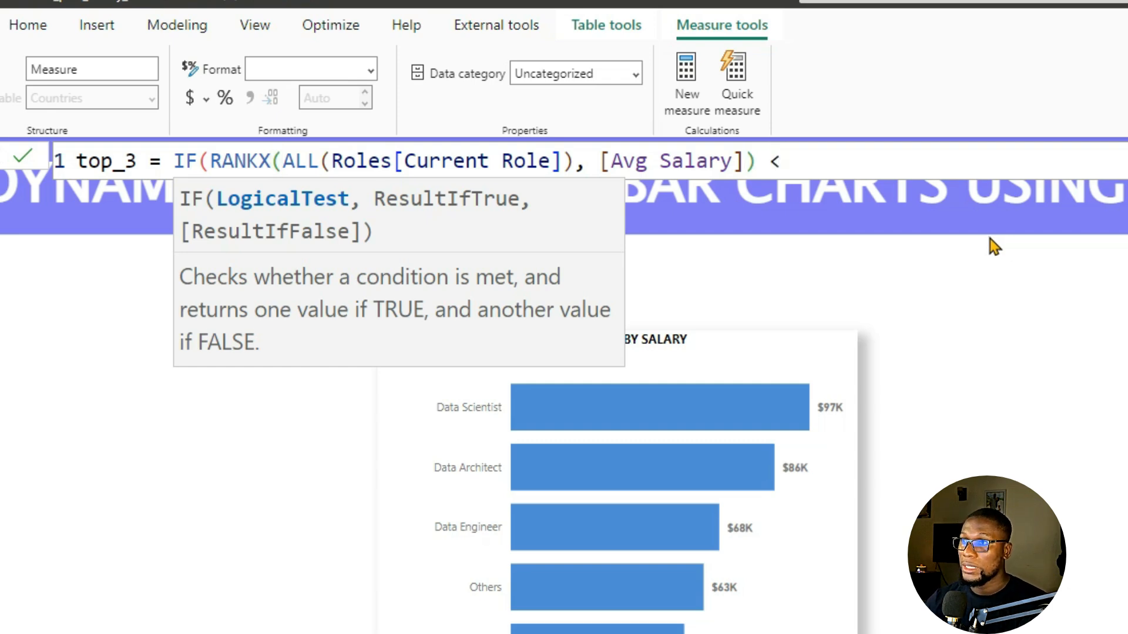
pyautogui.write('= 3')
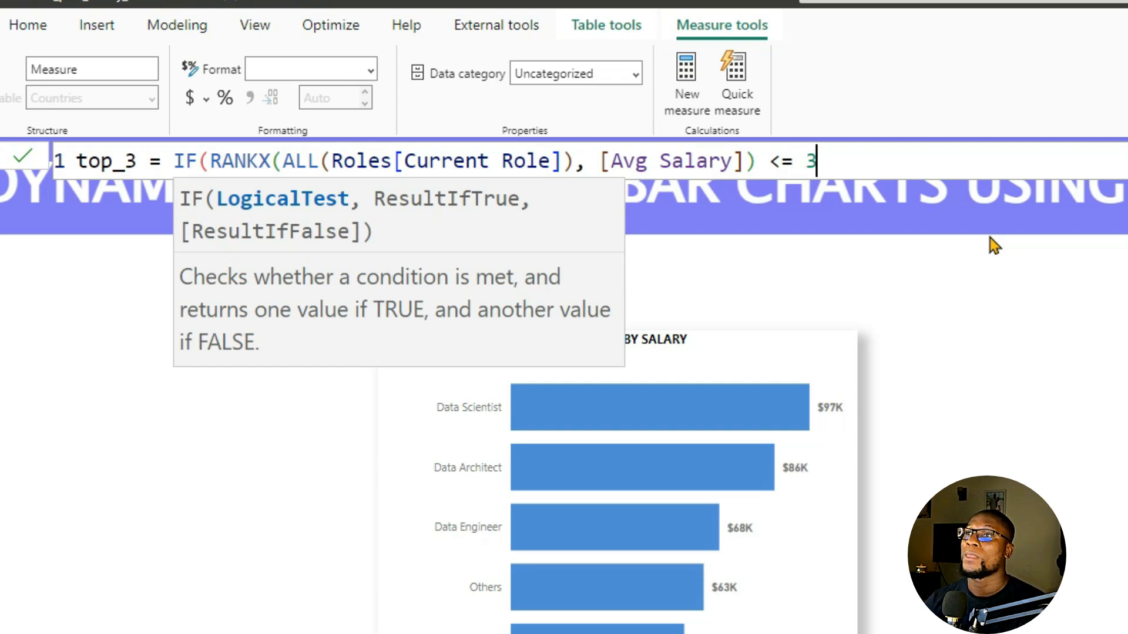
pyautogui.moveTo(824, 160); pyautogui.dragTo(768, 160)
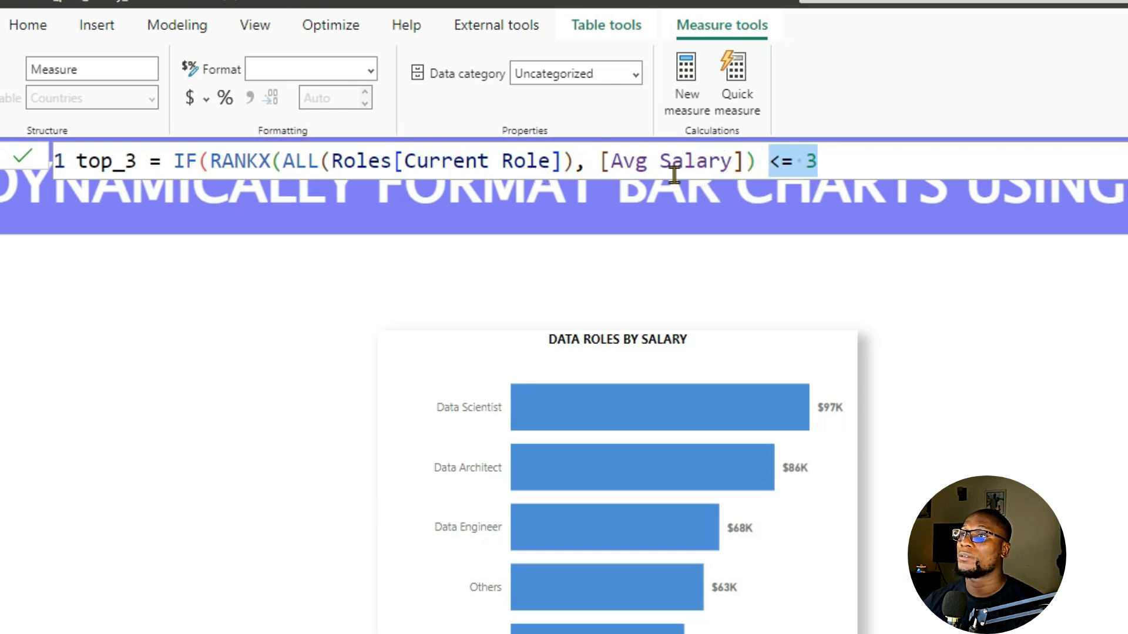
# - Supply "Green" on a new indented line as the IF function's result when the rank test is true
pyautogui.click(831, 159)
pyautogui.write(',')
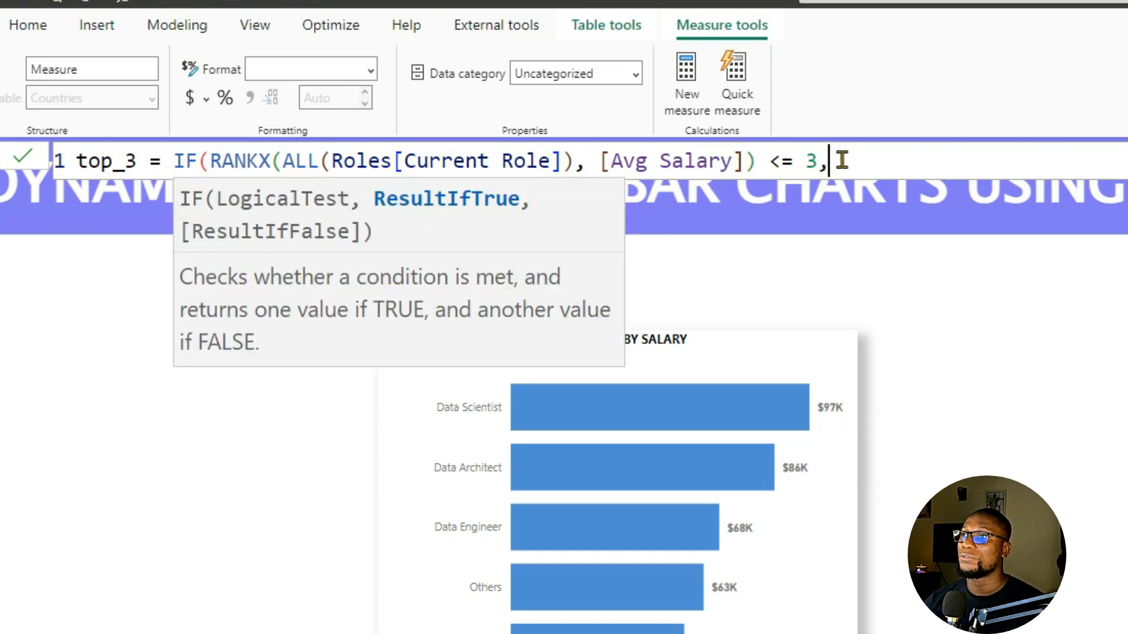
pyautogui.hotkey('shift', 'Return')
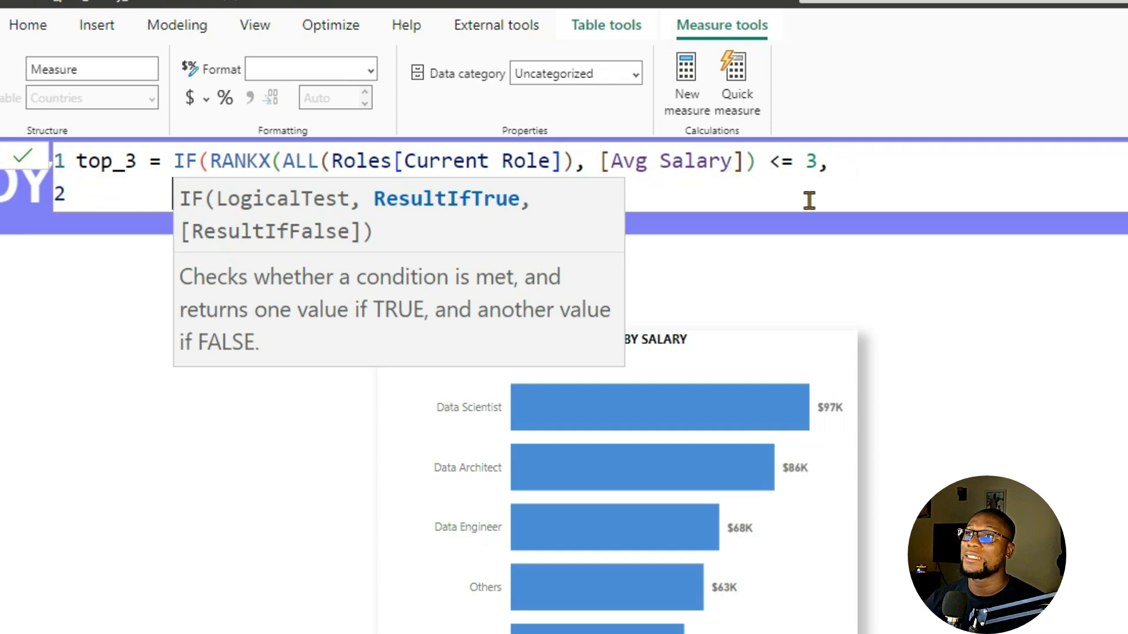
pyautogui.press('Tab')
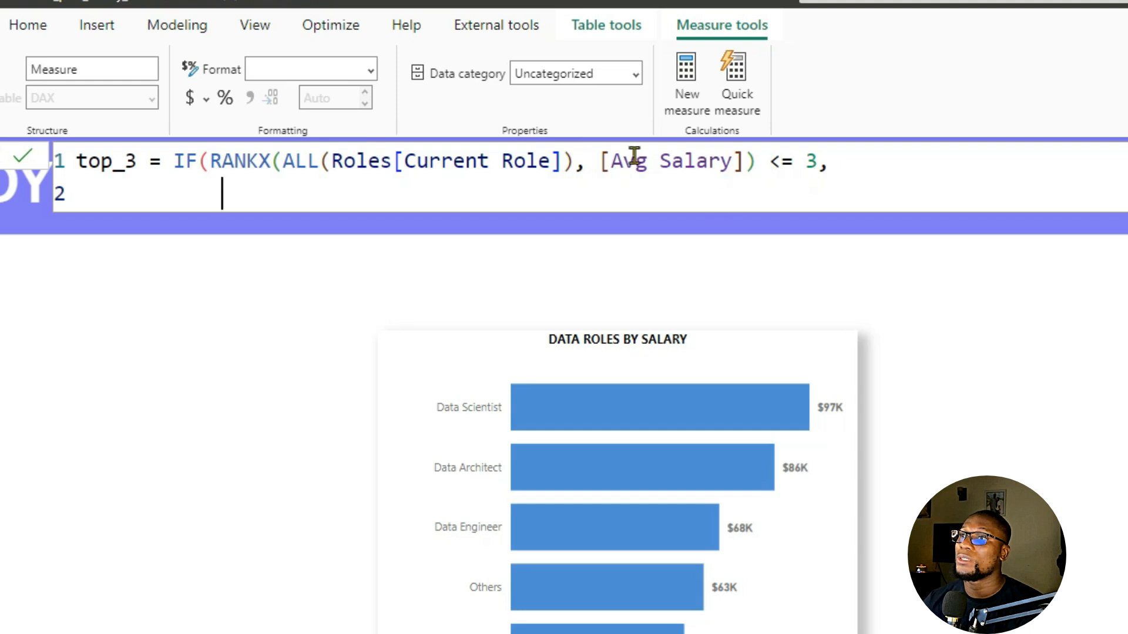
pyautogui.click(251, 191)
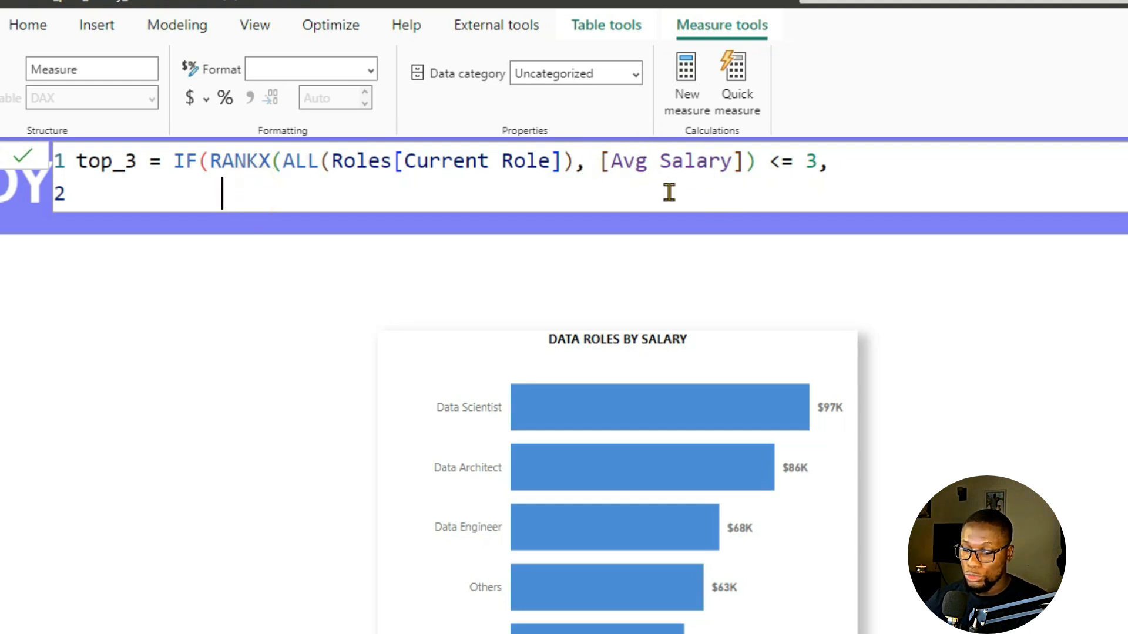
pyautogui.write('"G')
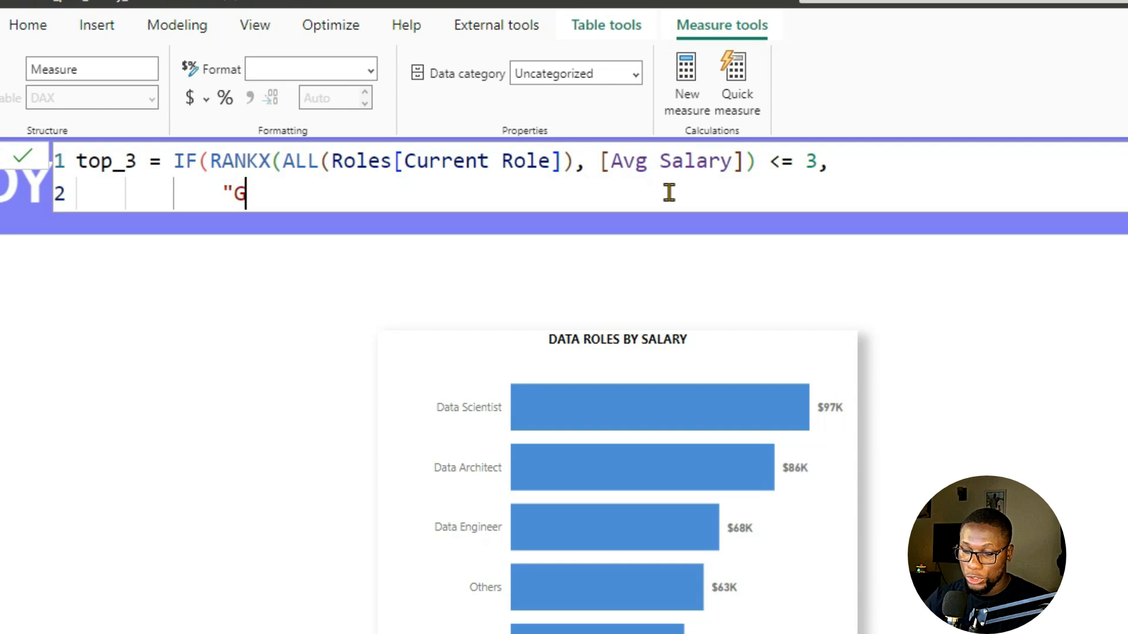
pyautogui.write('reen')
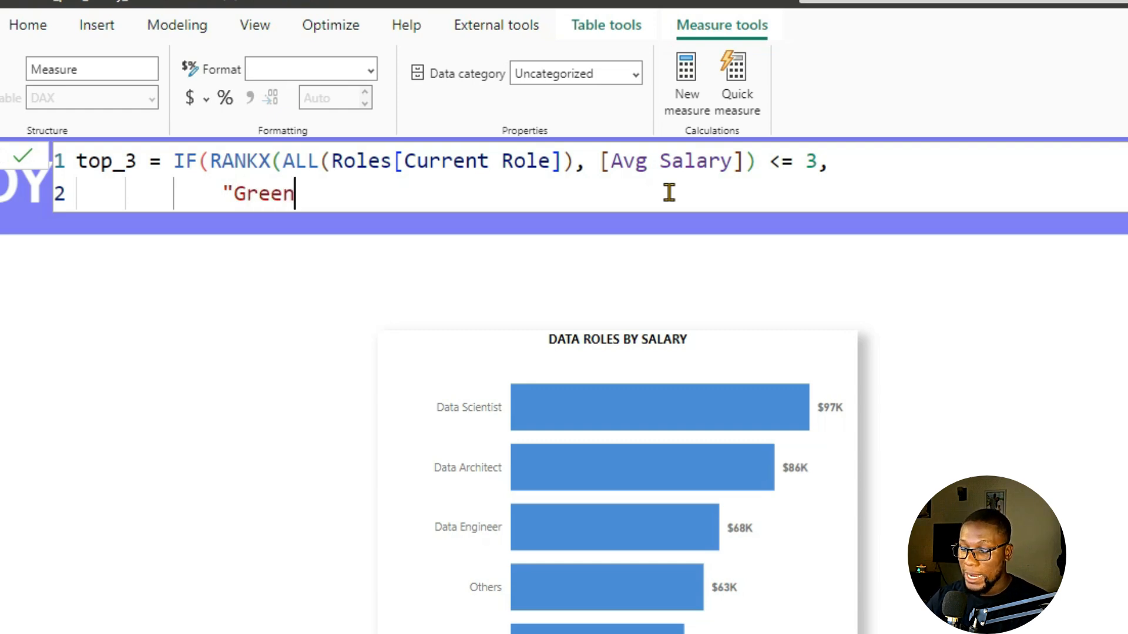
pyautogui.write('",')
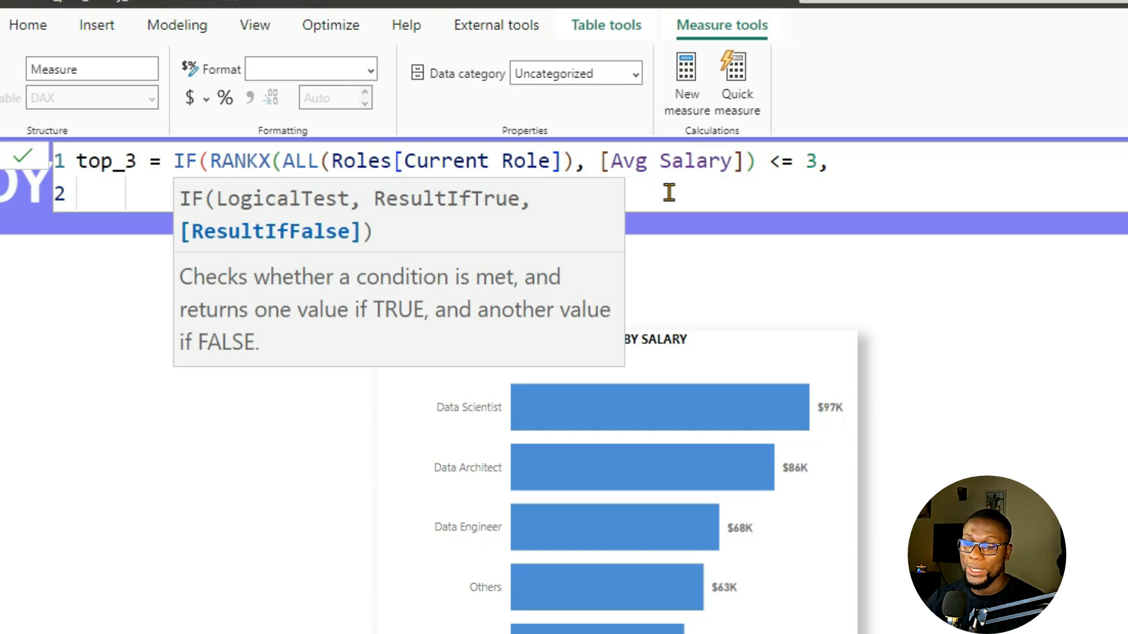
# - Supply "Grey" as the IF function's false result, close the function on its own line, and commit the top_3 measure
pyautogui.press('Escape')
pyautogui.write('"')
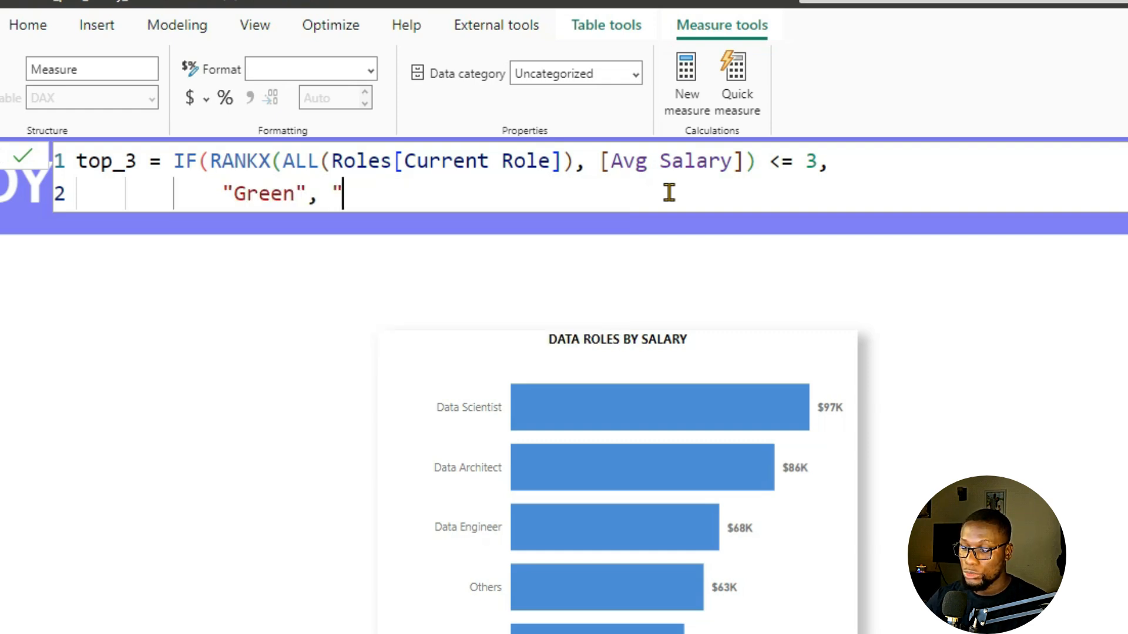
pyautogui.write('Grey')
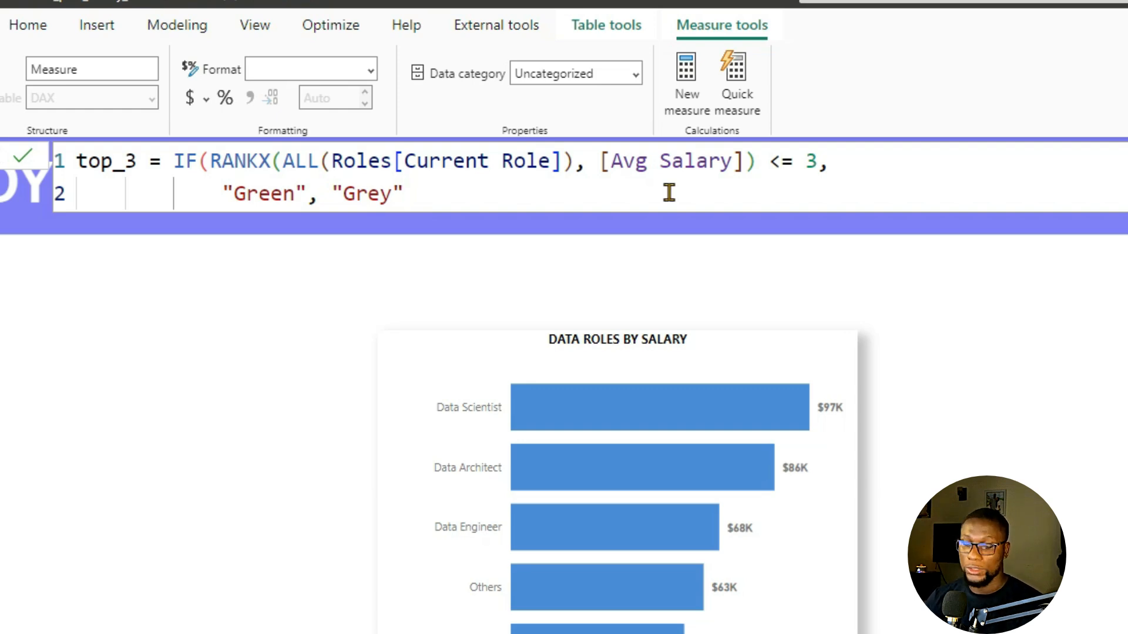
pyautogui.hotkey('shift', 'Return')
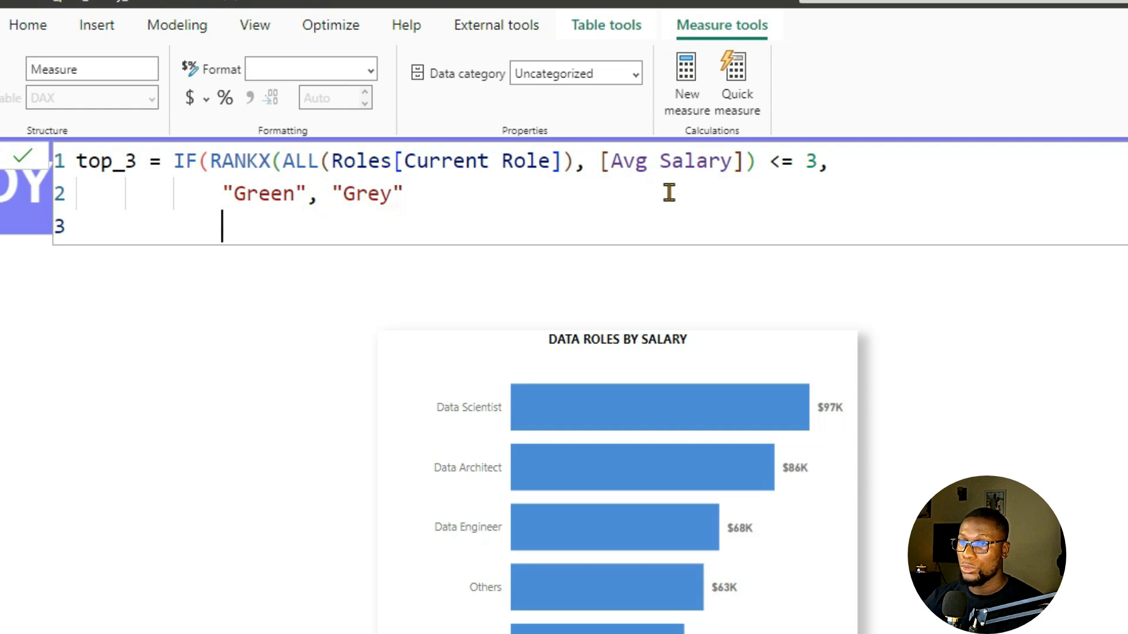
pyautogui.write(')')
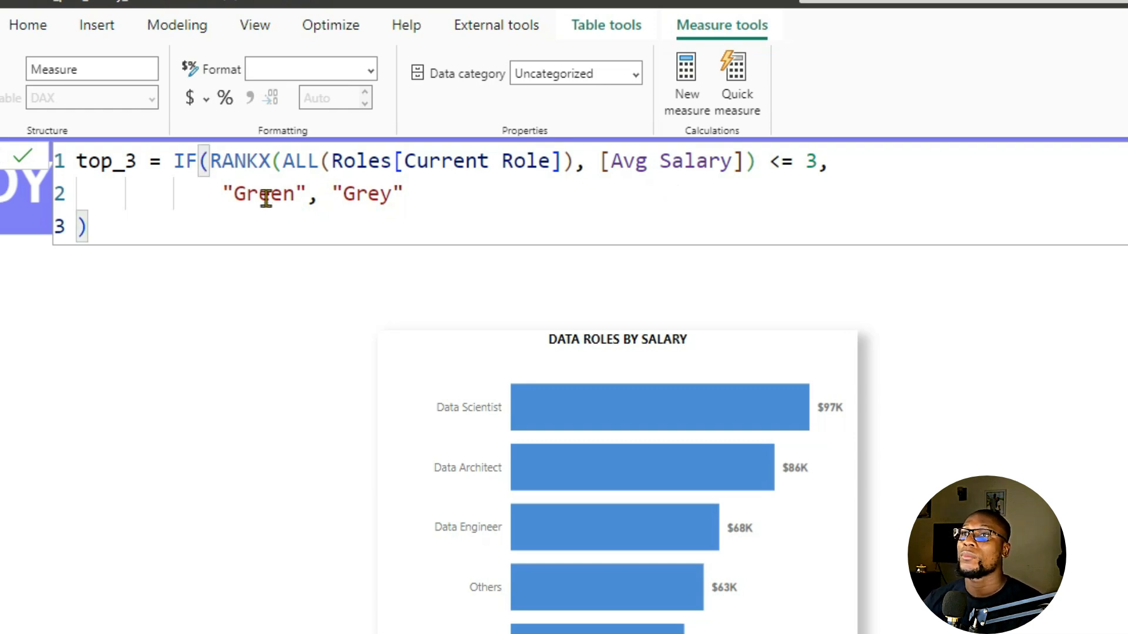
pyautogui.click(152, 215)
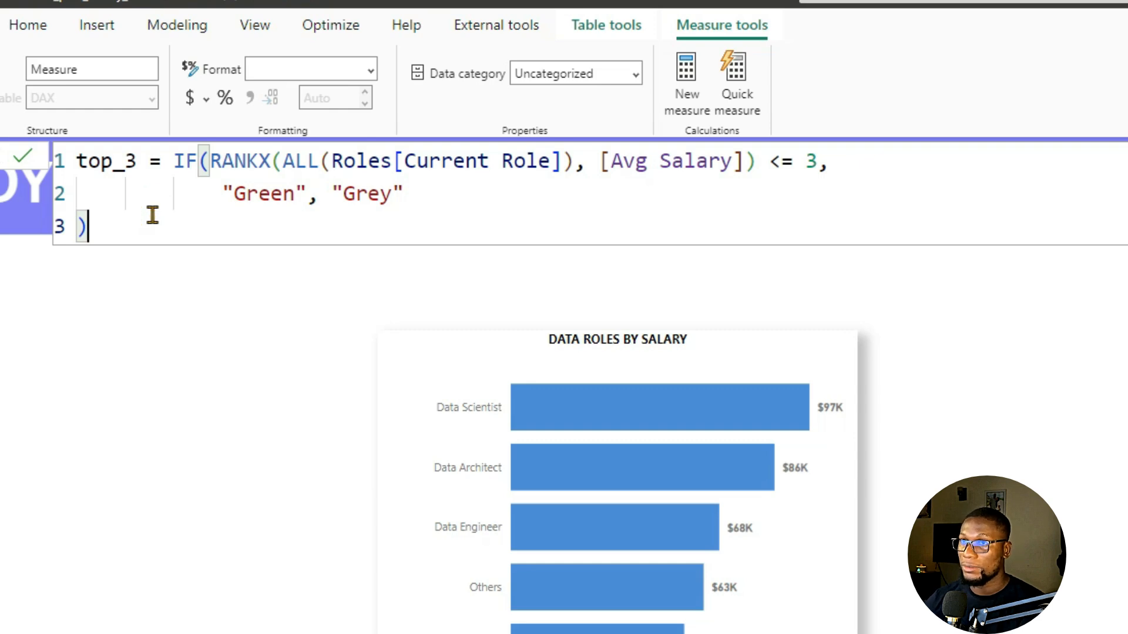
pyautogui.press('Return')
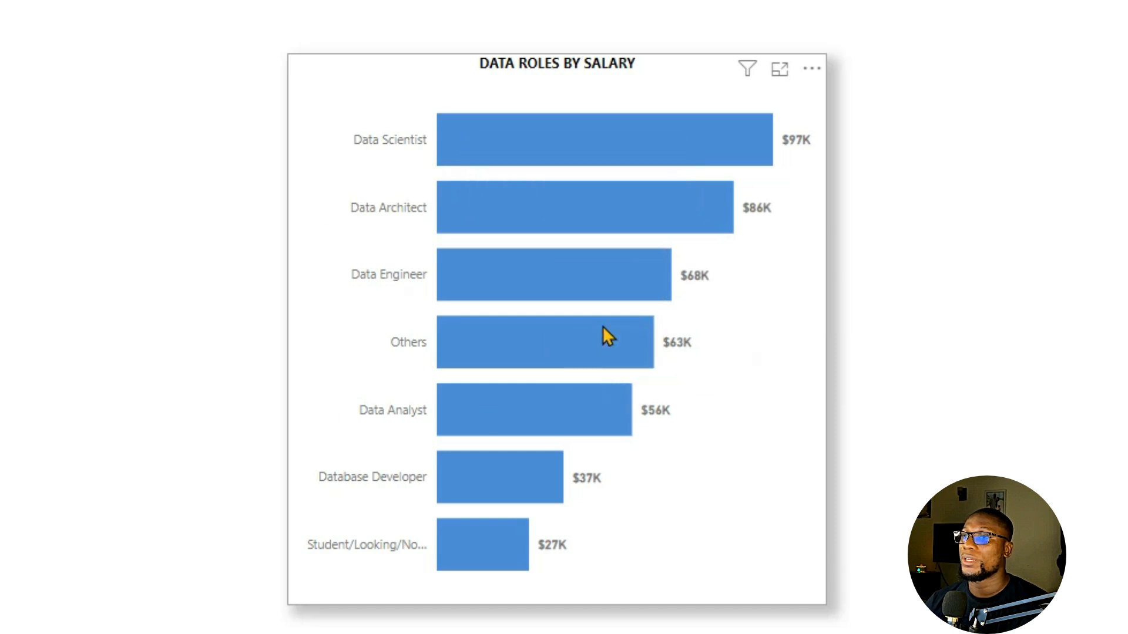
# - Open the Bars colour settings in the formatting options of the Data Roles by Salary chart
pyautogui.moveTo(615, 211)
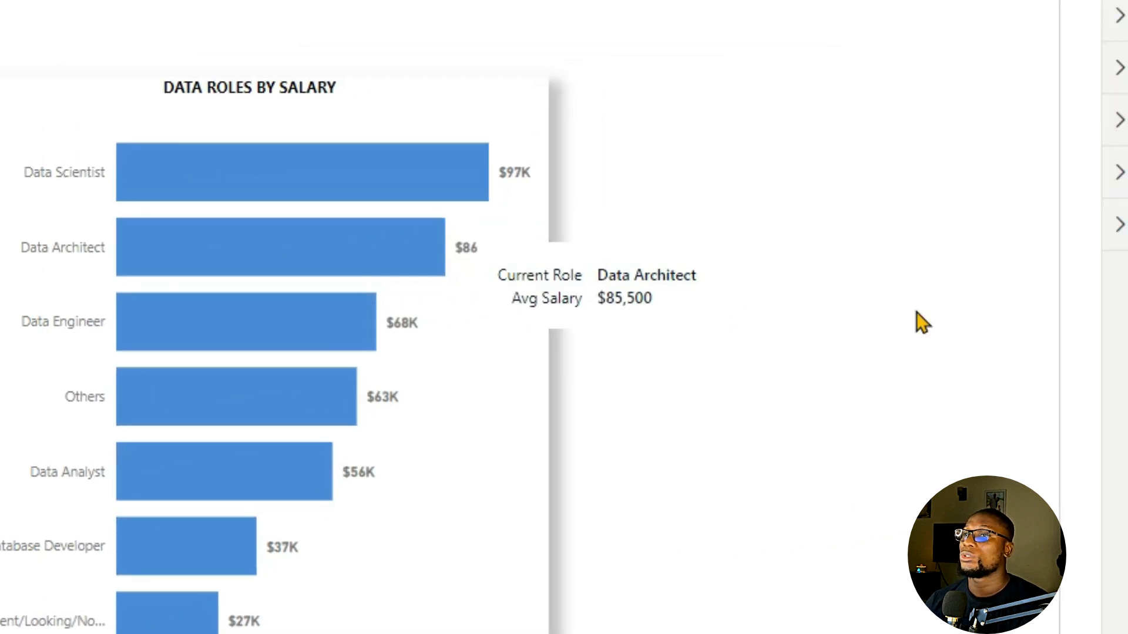
pyautogui.click(930, 310)
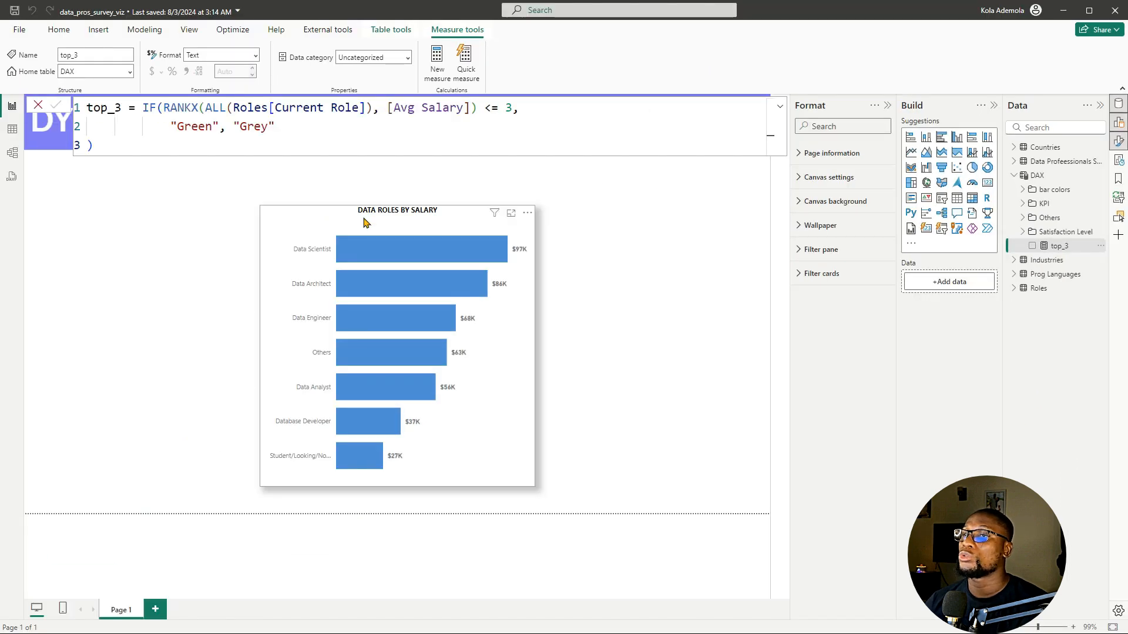
pyautogui.click(272, 222)
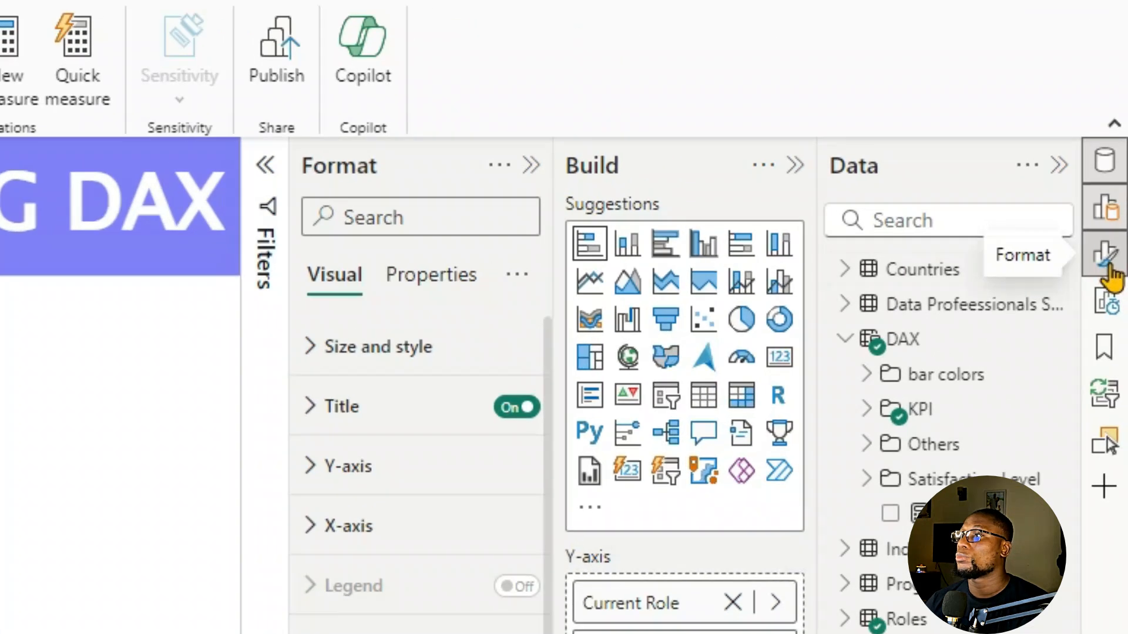
pyautogui.click(1119, 144)
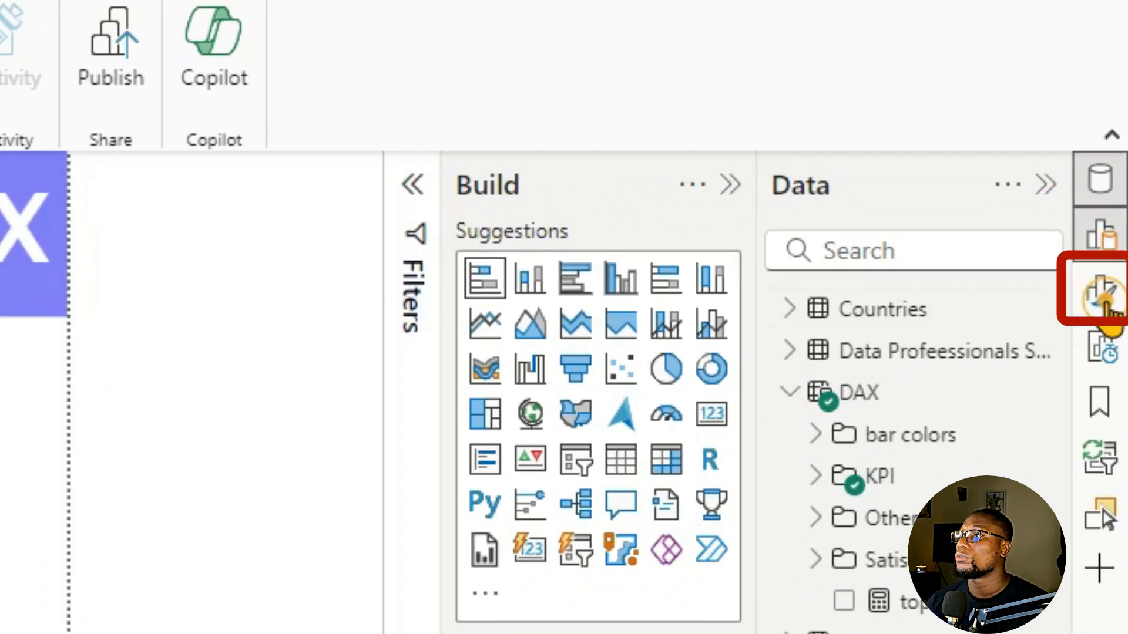
pyautogui.click(1106, 304)
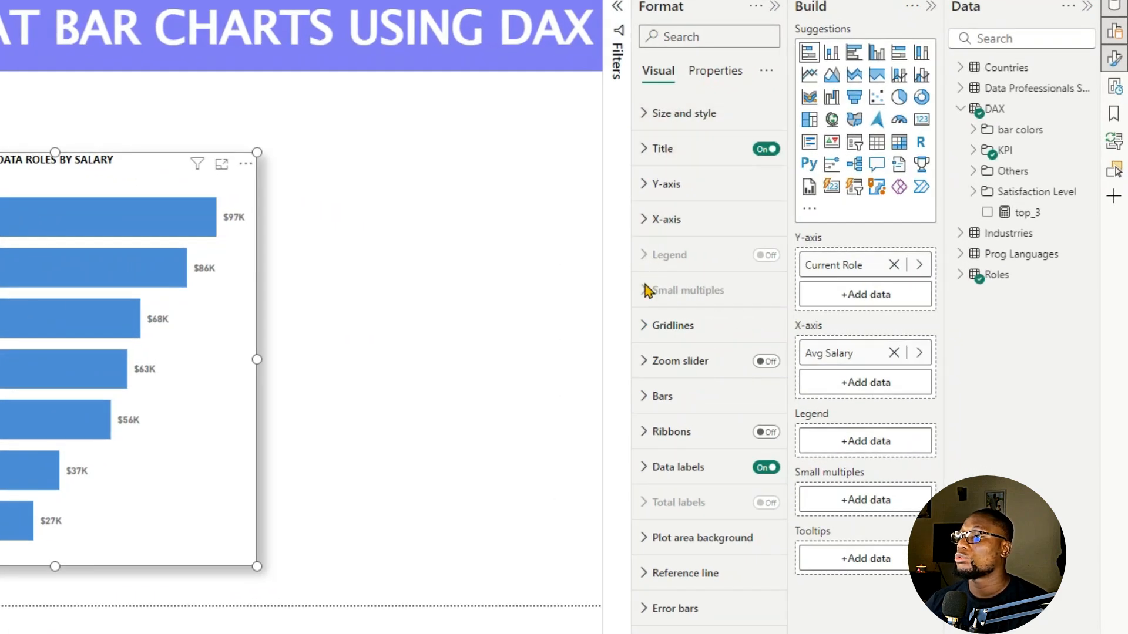
pyautogui.click(644, 399)
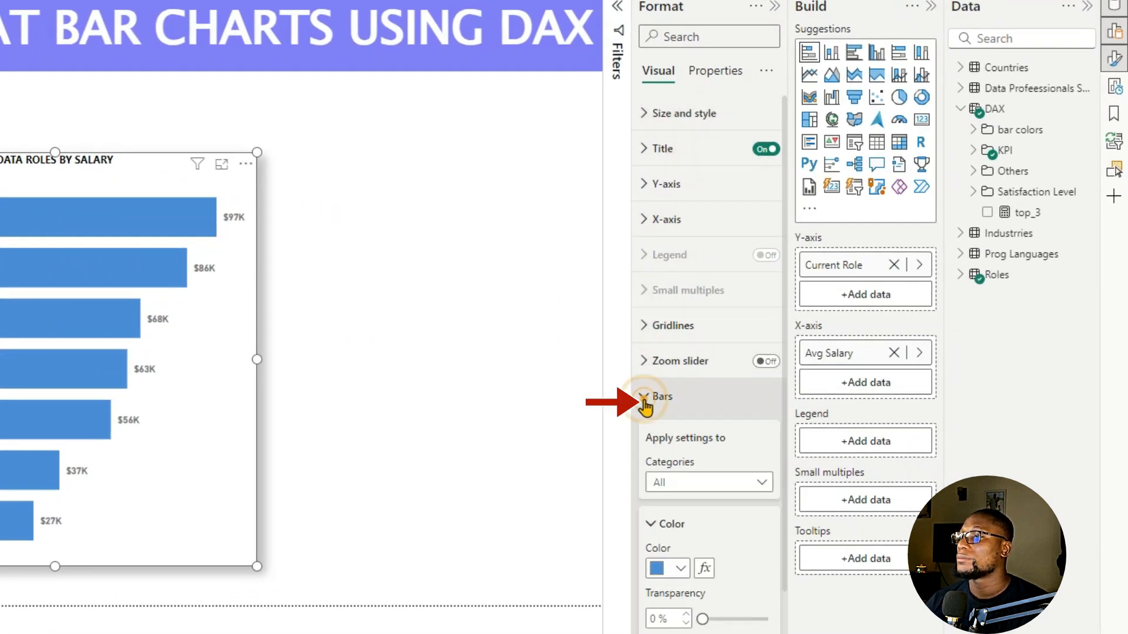
pyautogui.scroll(-3, 662, 411)
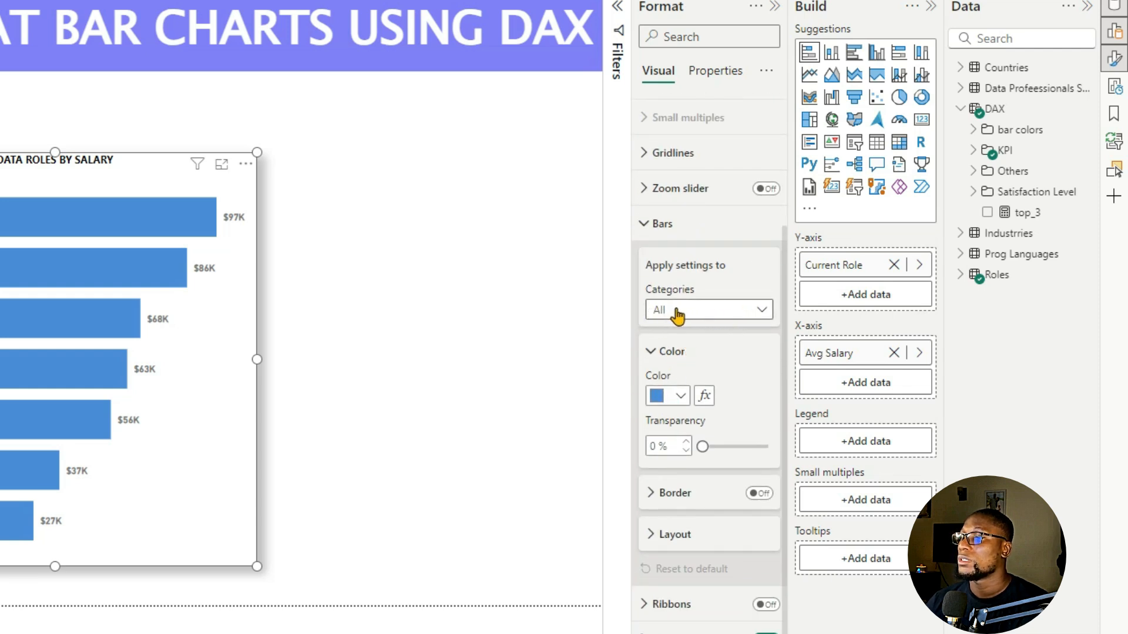
pyautogui.scroll(-1, 677, 332)
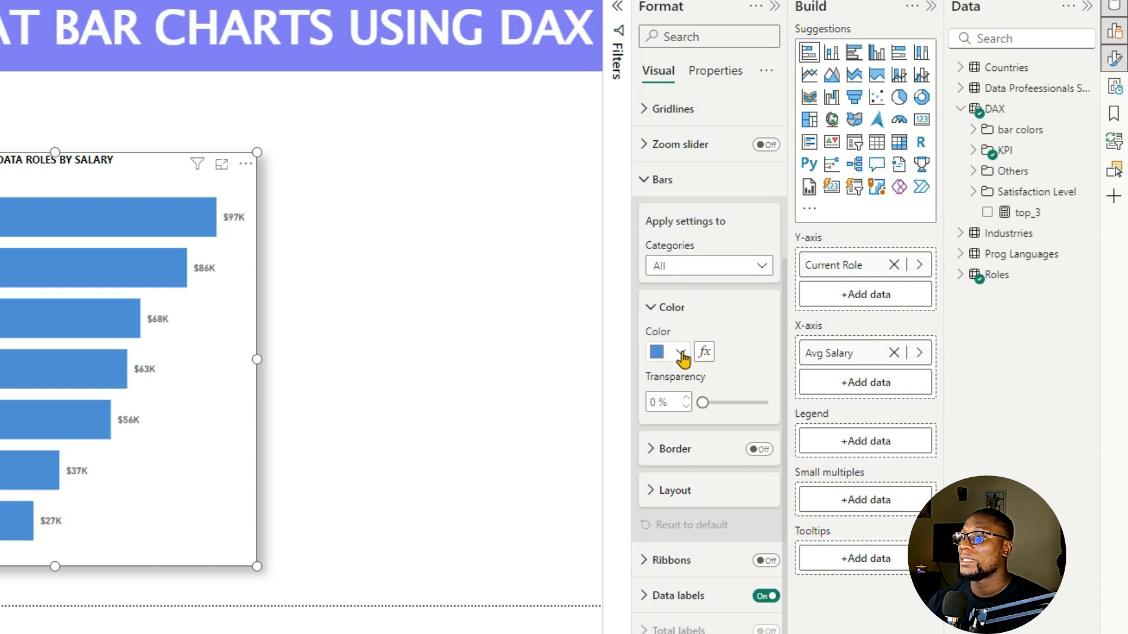
# - Apply a static yellow colour to all bars of the Data Roles by Salary chart
pyautogui.click(679, 353)
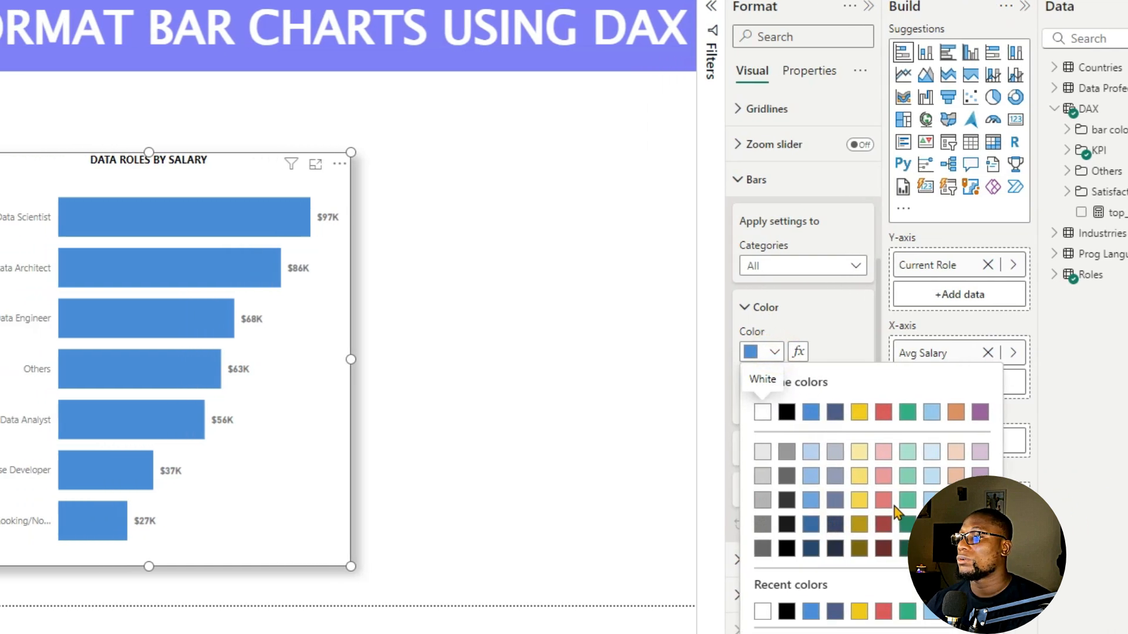
pyautogui.click(928, 411)
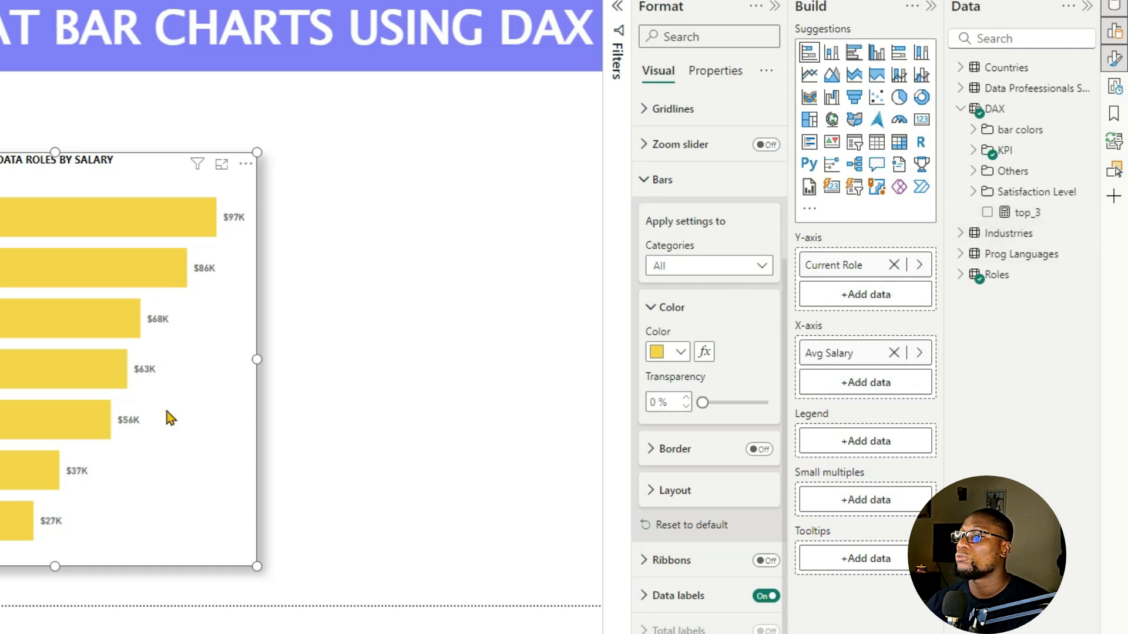
# - Conditionally format the bar colour by field value, based on the top_3 measure from the DAX table
pyautogui.click(703, 359)
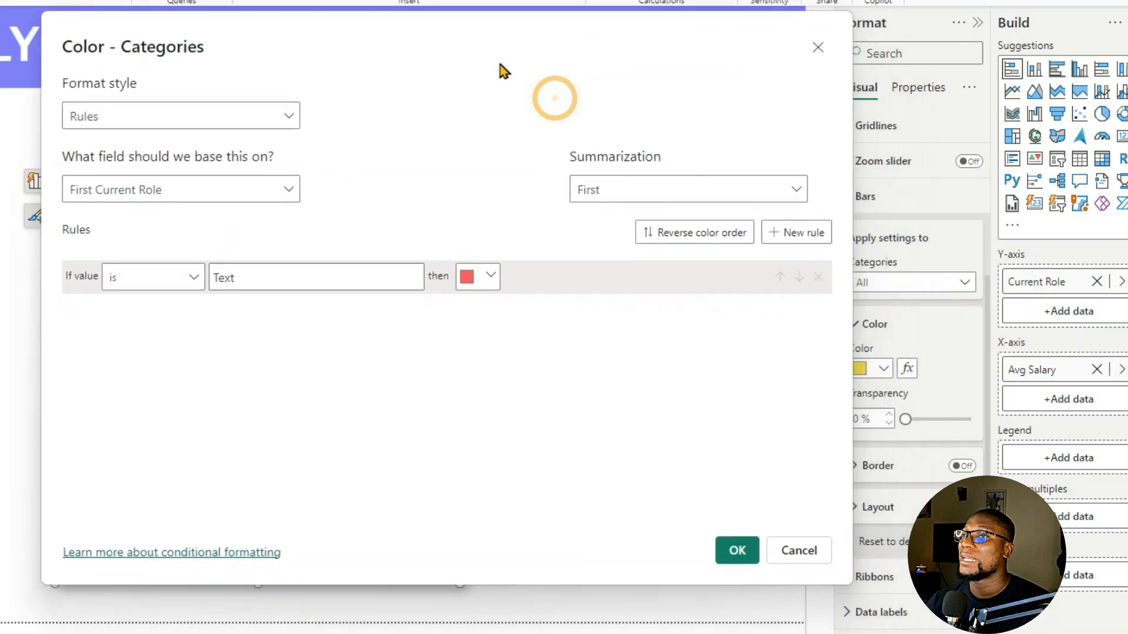
pyautogui.click(93, 114)
pyautogui.click(109, 214)
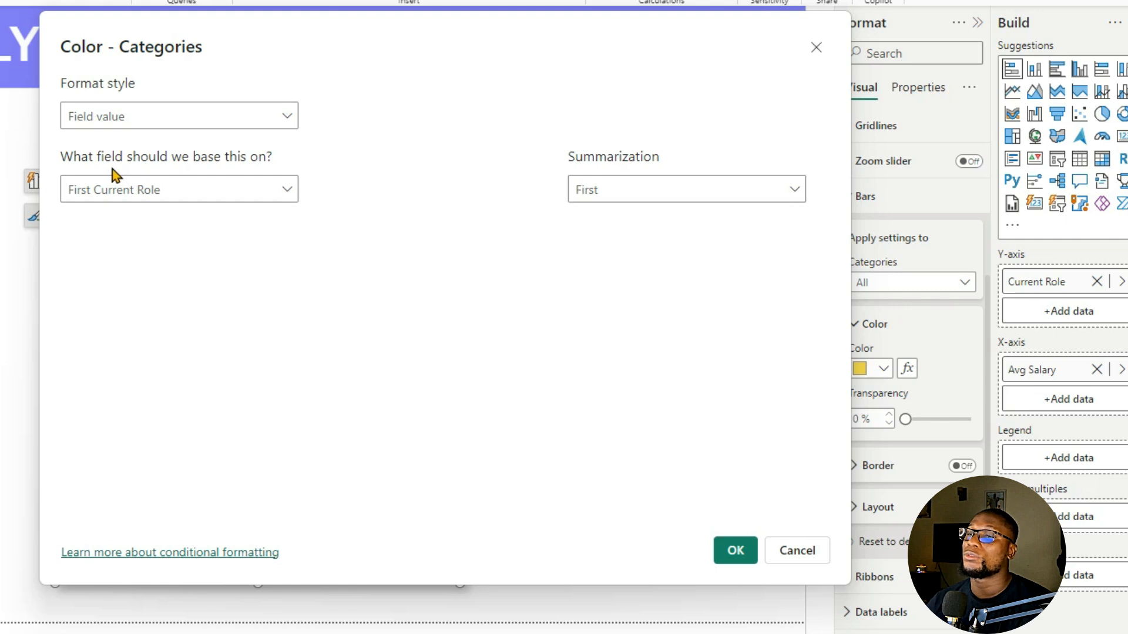
pyautogui.click(139, 194)
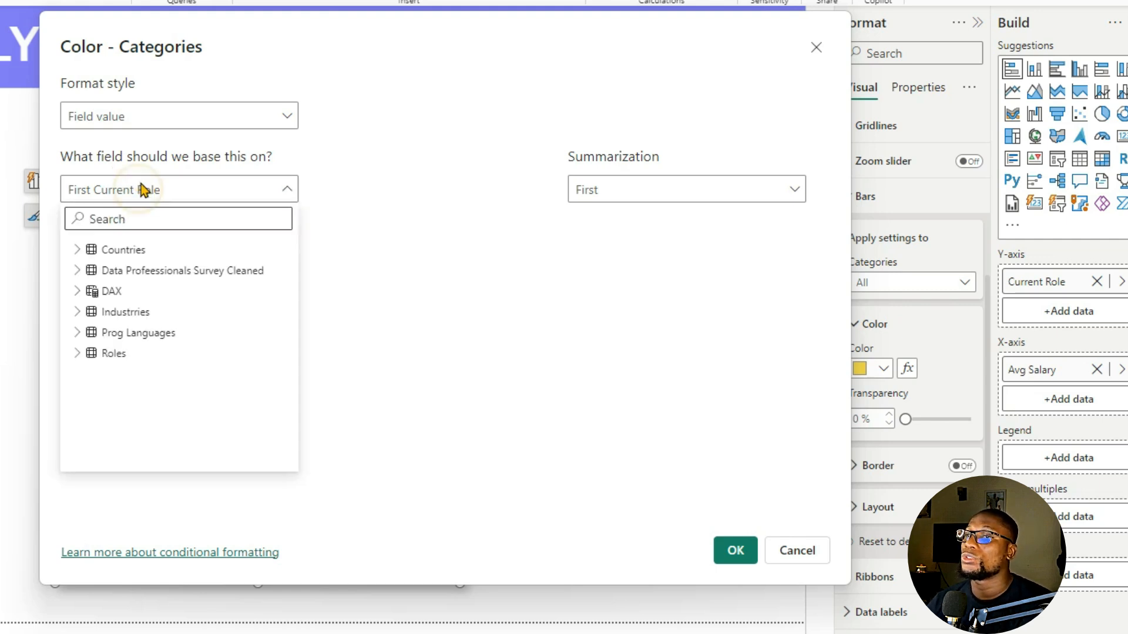
pyautogui.click(89, 293)
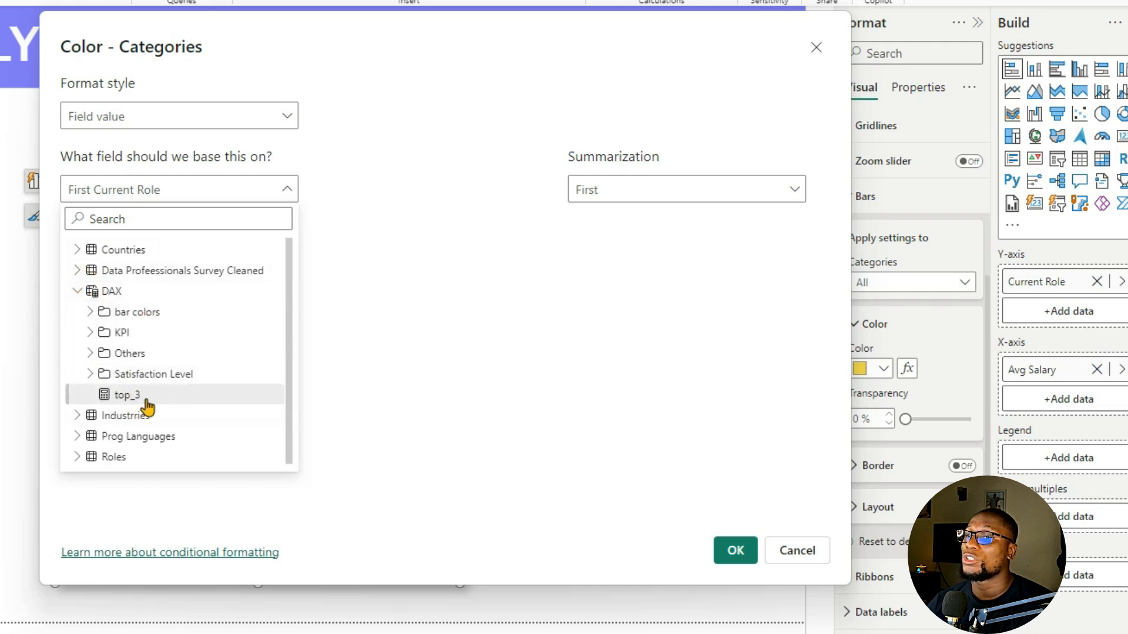
pyautogui.click(127, 394)
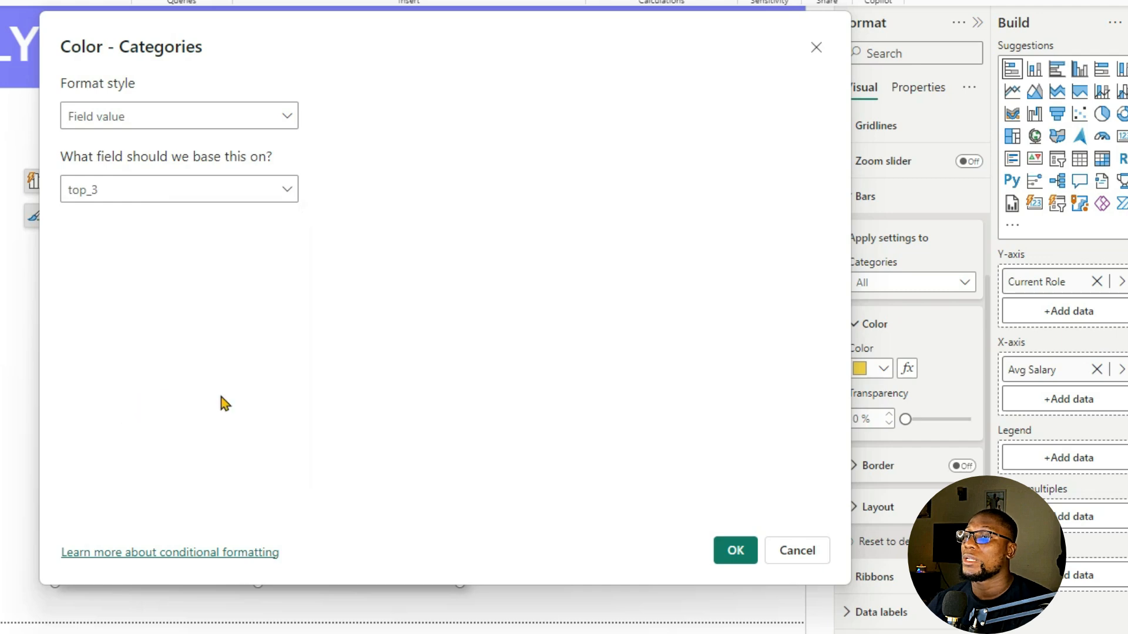
pyautogui.click(736, 550)
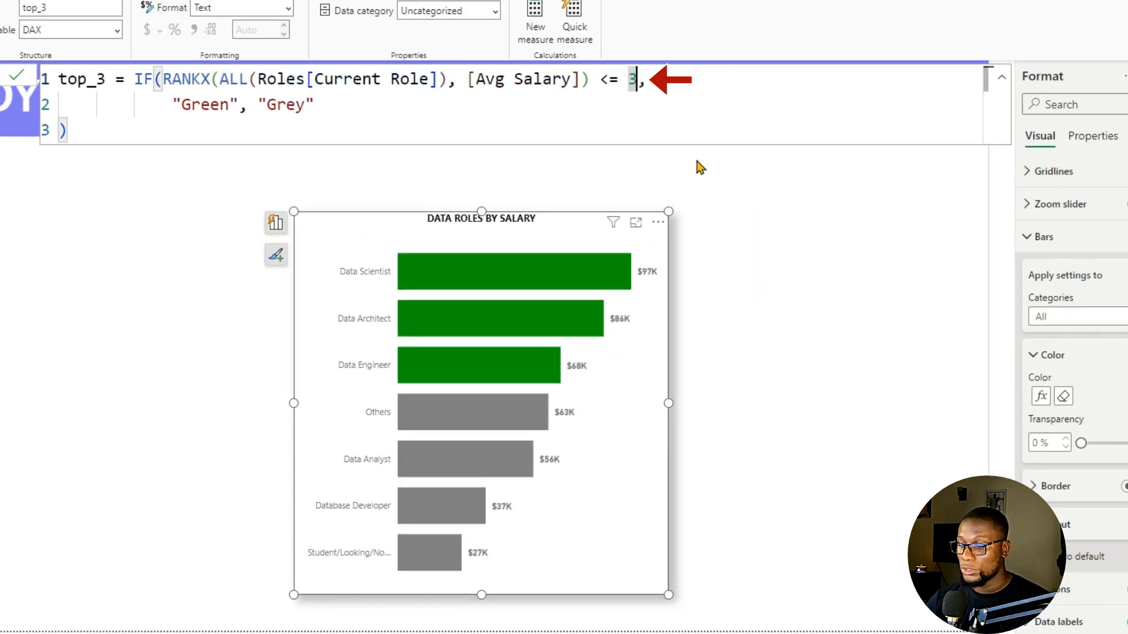
# - Change the rank limit in the top_3 formula to 5 and commit the measure
pyautogui.press('BackSpace')
pyautogui.write('5')
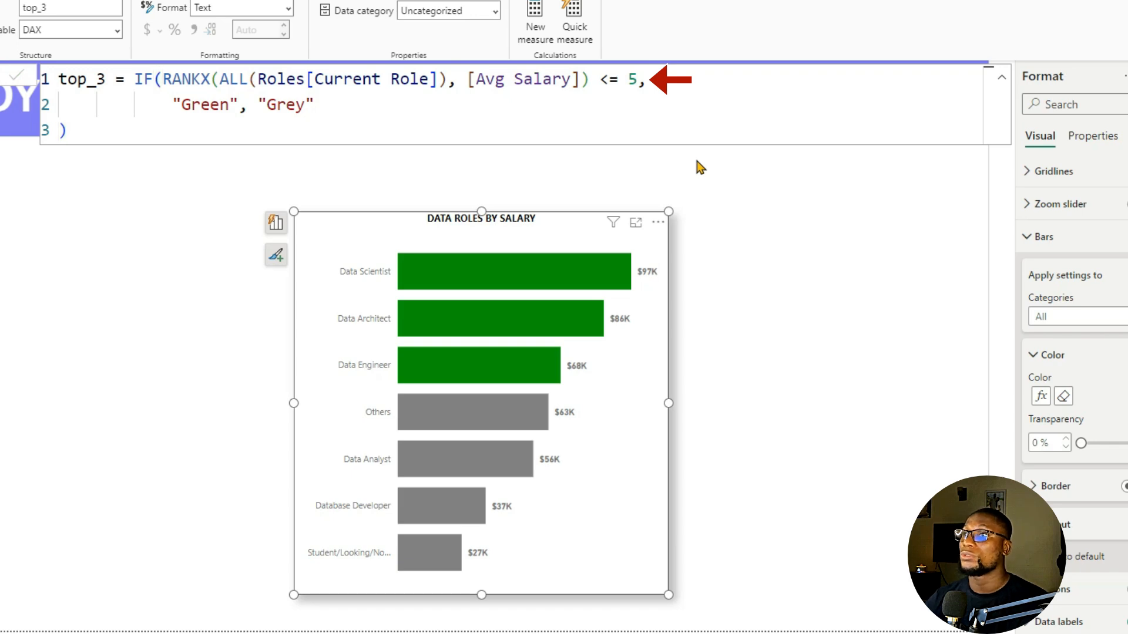
pyautogui.press('Return')
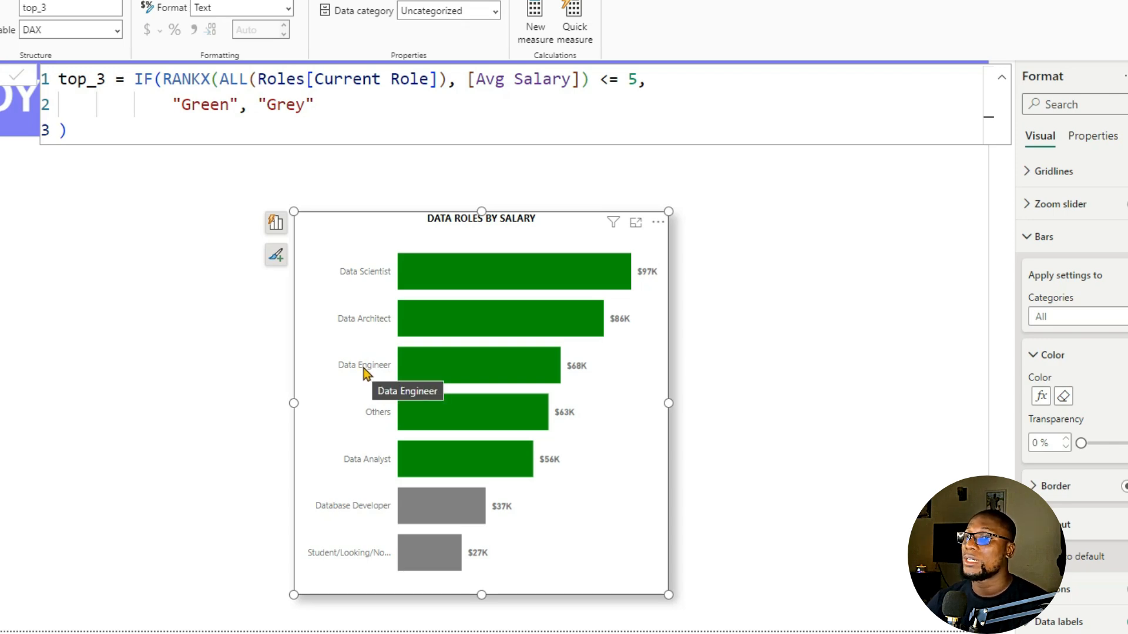
pyautogui.click(179, 341)
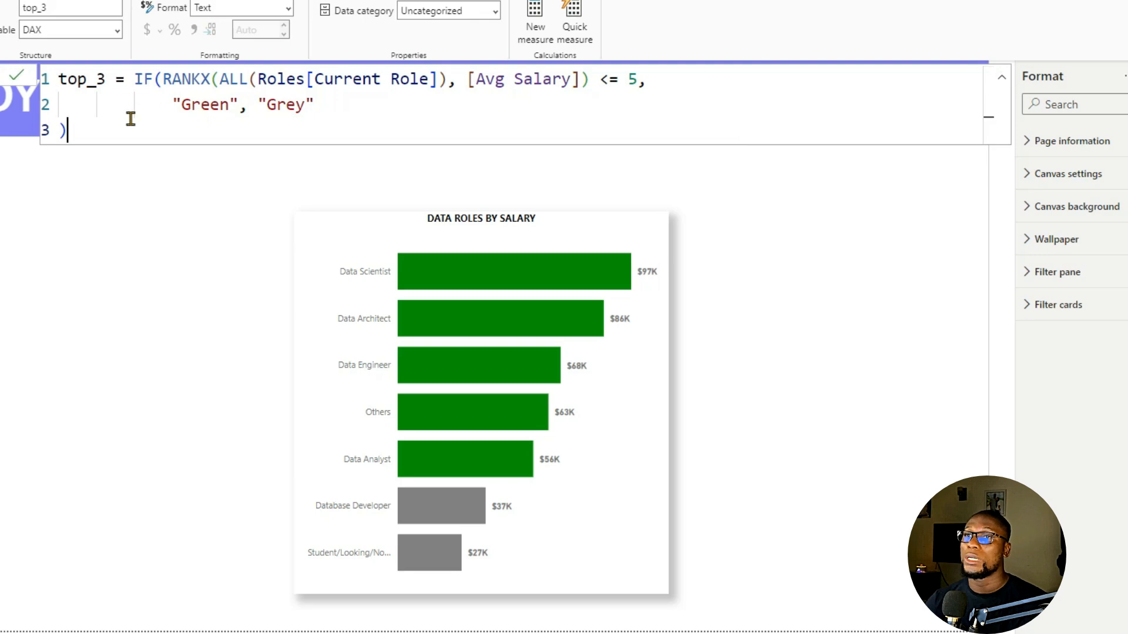
# - Copy the entire top_3 formula and use it as the formula of a new measure
pyautogui.hotkey('ctrl', 'a')
pyautogui.hotkey('ctrl', 'c')
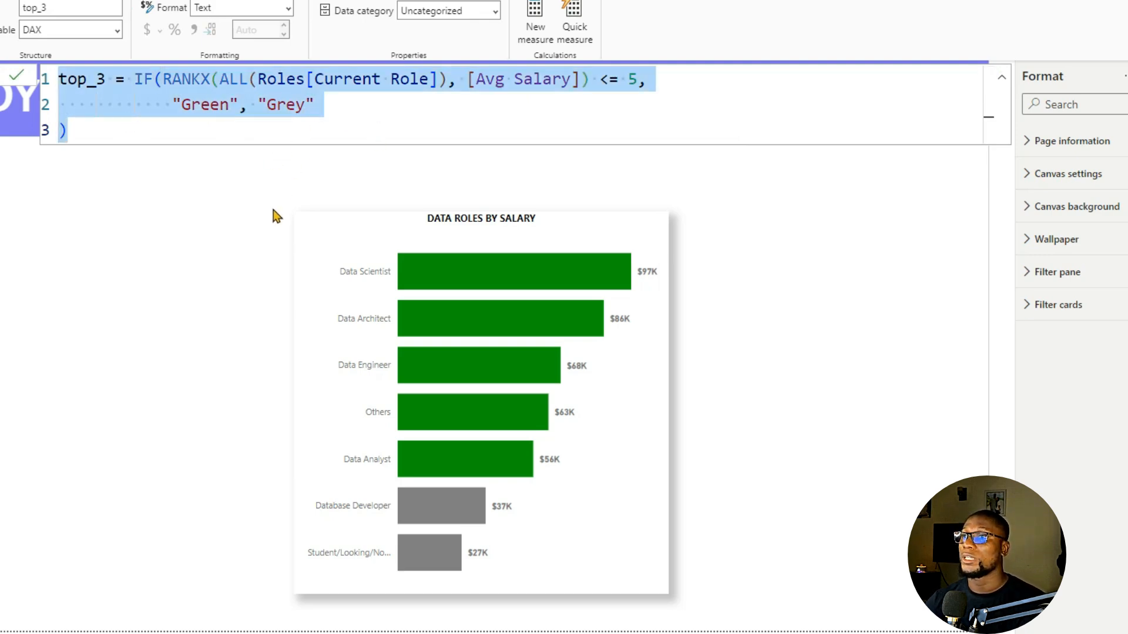
pyautogui.click(202, 237)
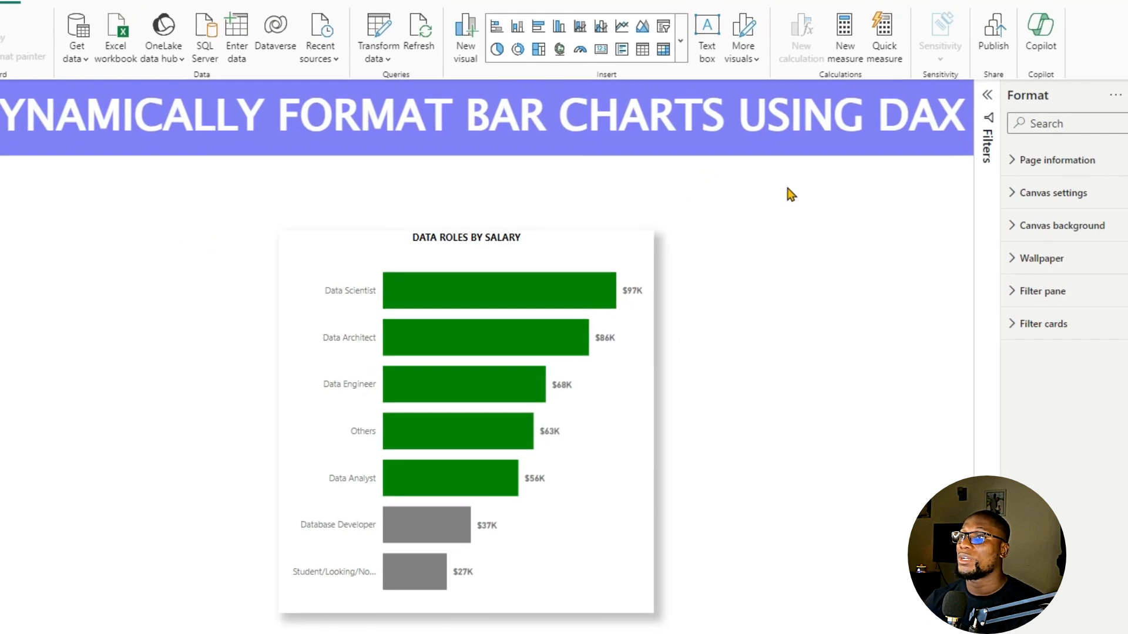
pyautogui.click(829, 59)
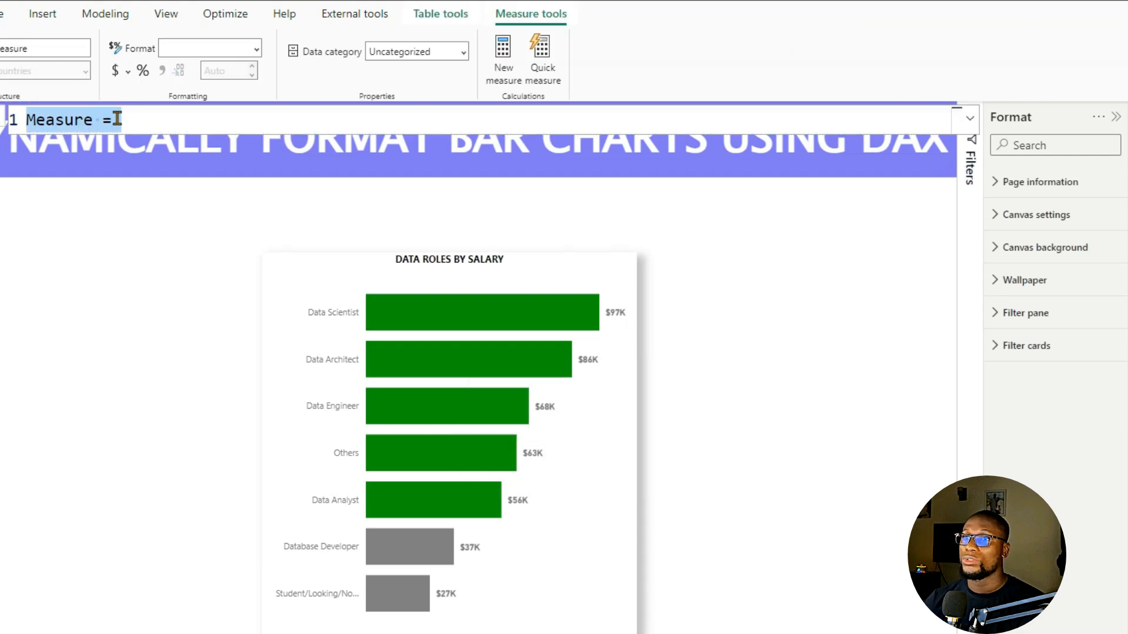
pyautogui.hotkey('ctrl', 'v')
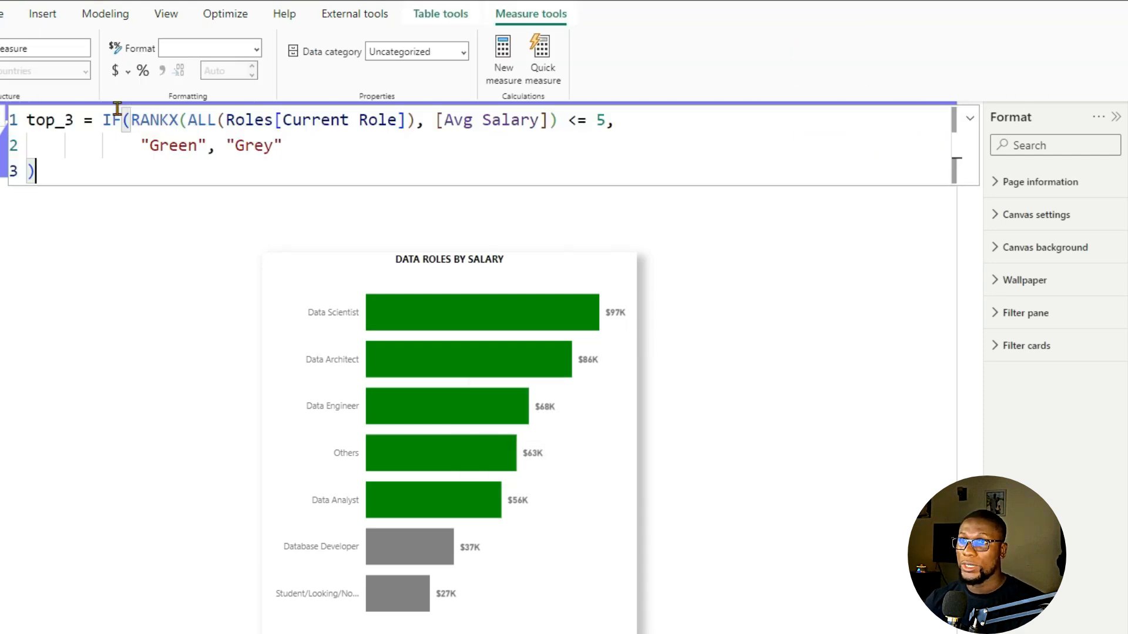
# - Rename the copied measure in the formula as bottom_3 and set its rank limit to 3
pyautogui.doubleClick(53, 123)
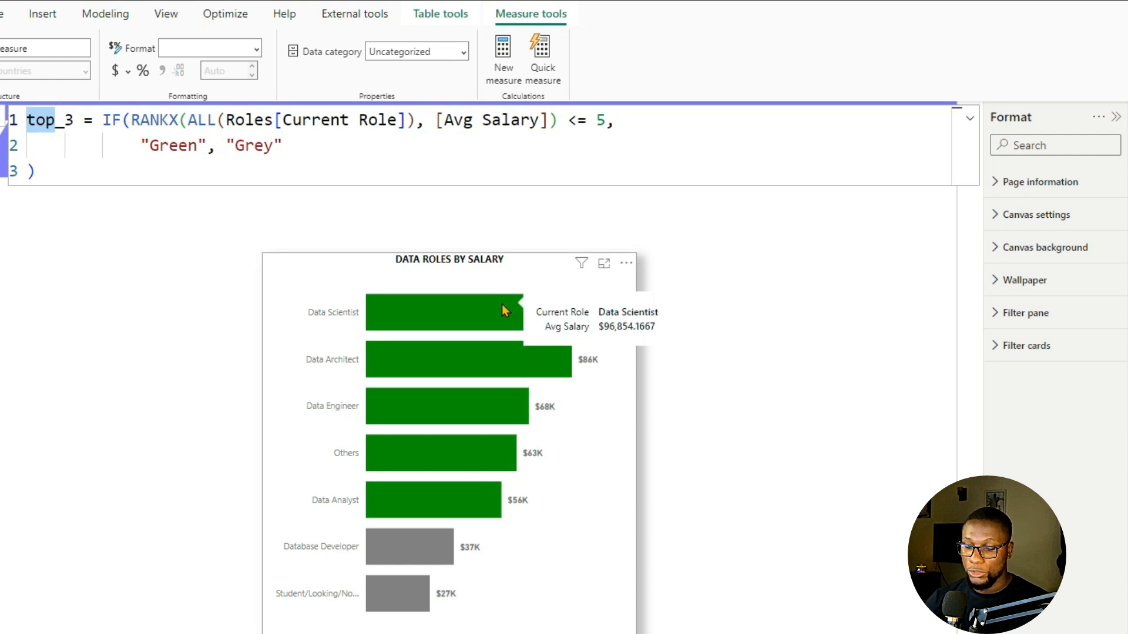
pyautogui.write('bor')
pyautogui.press('BackSpace')
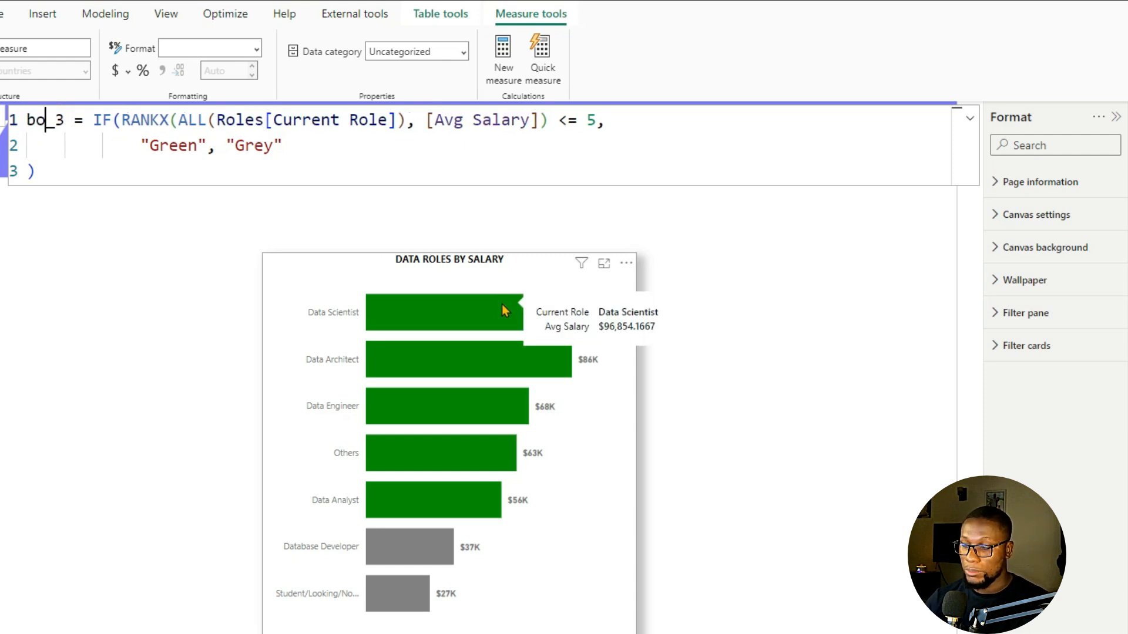
pyautogui.write('ttom')
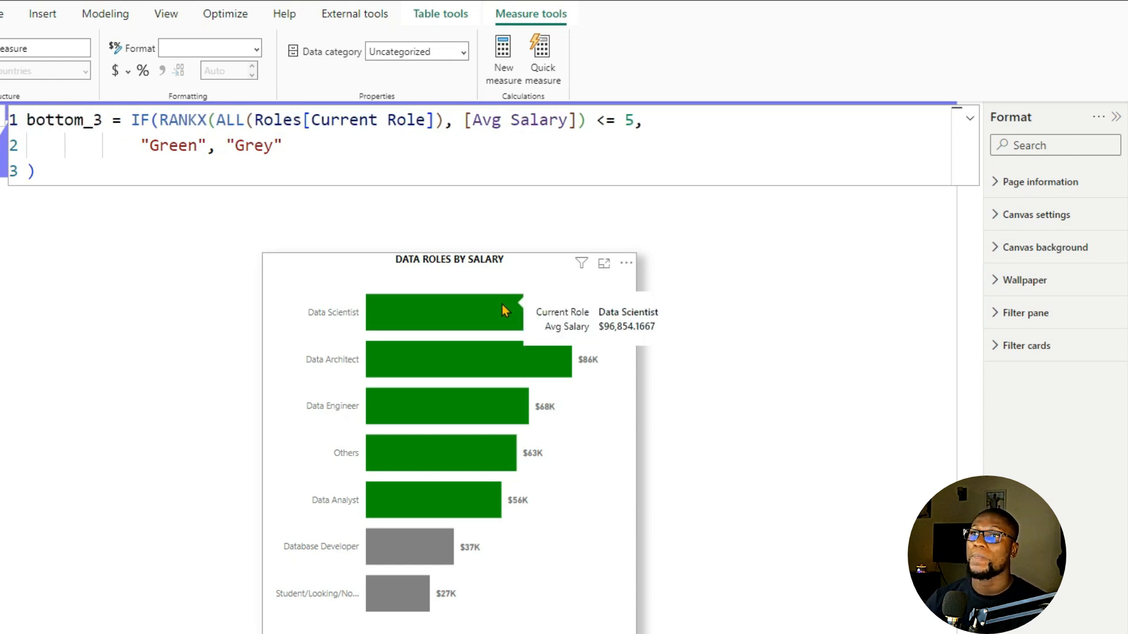
pyautogui.click(633, 120)
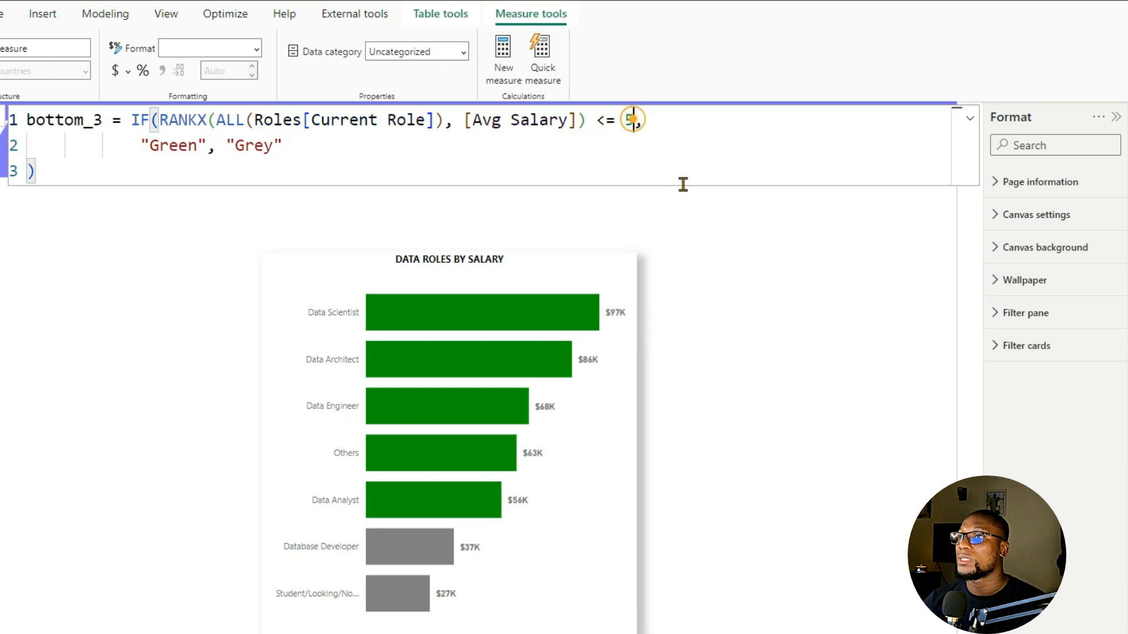
pyautogui.press('BackSpace')
pyautogui.write('3')
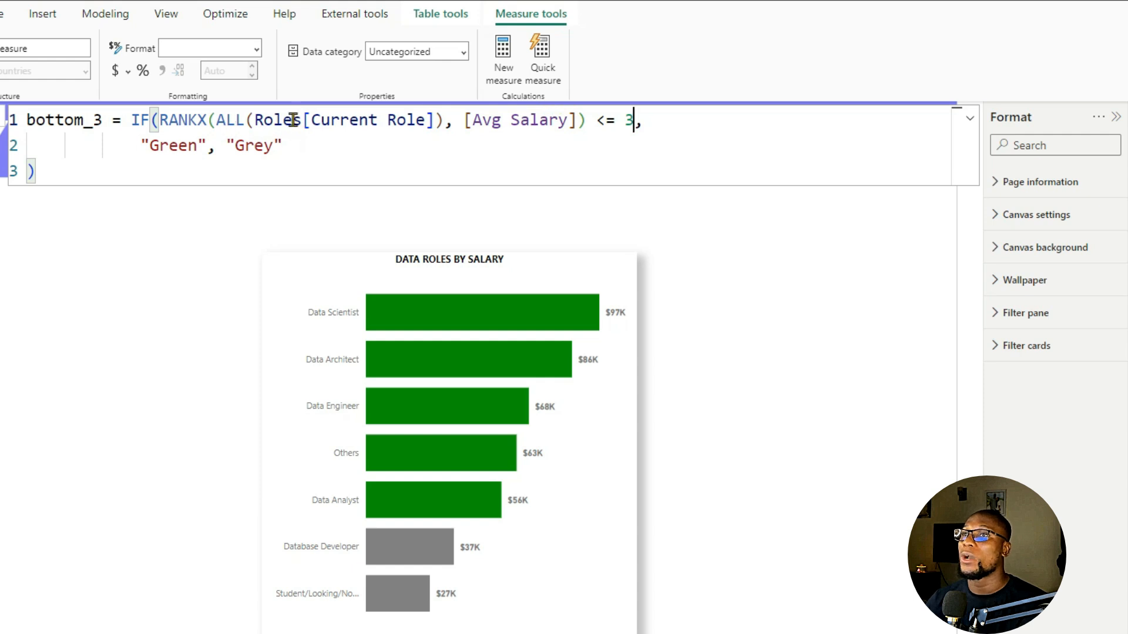
# - Add ASC as the RANKX order in the bottom_3 formula, leaving the value argument empty, and commit the measure
pyautogui.click(578, 120)
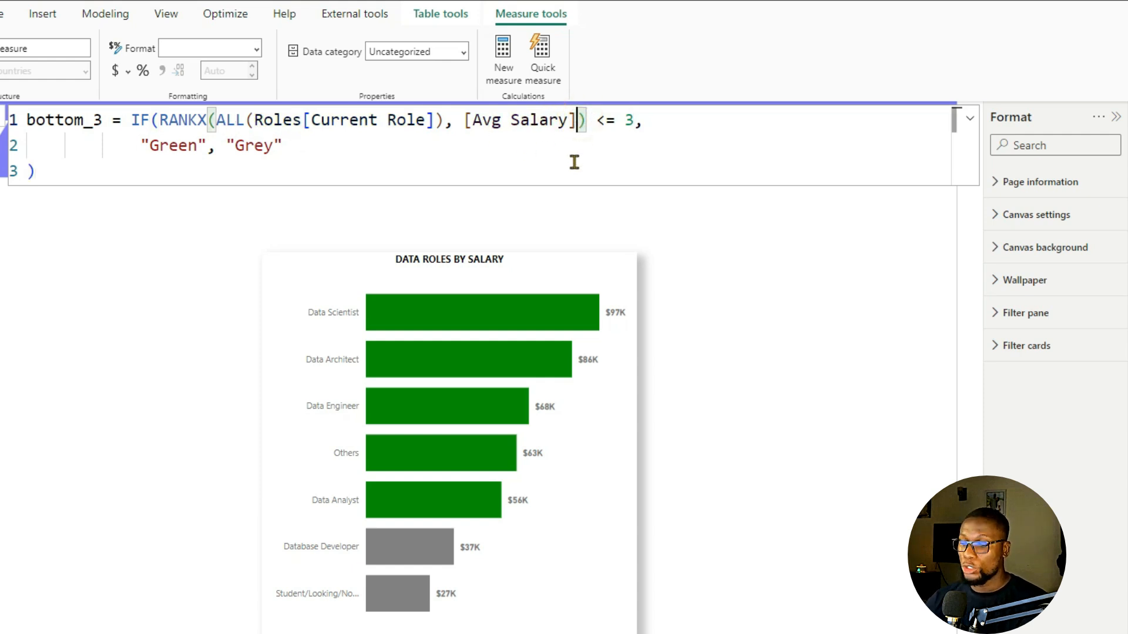
pyautogui.write(',')
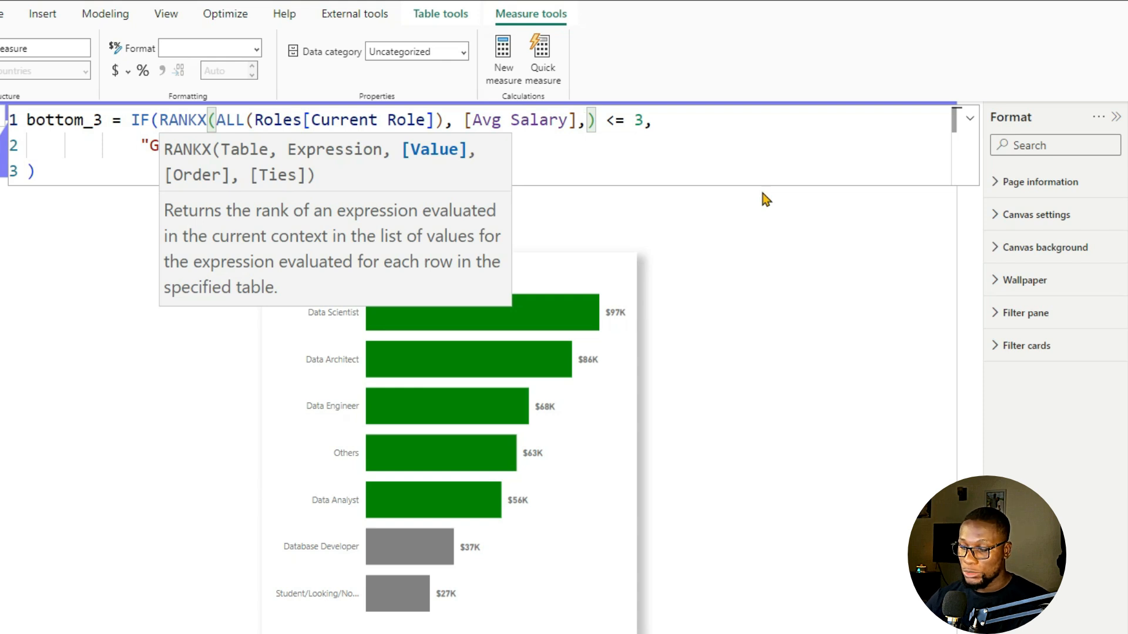
pyautogui.write(',')
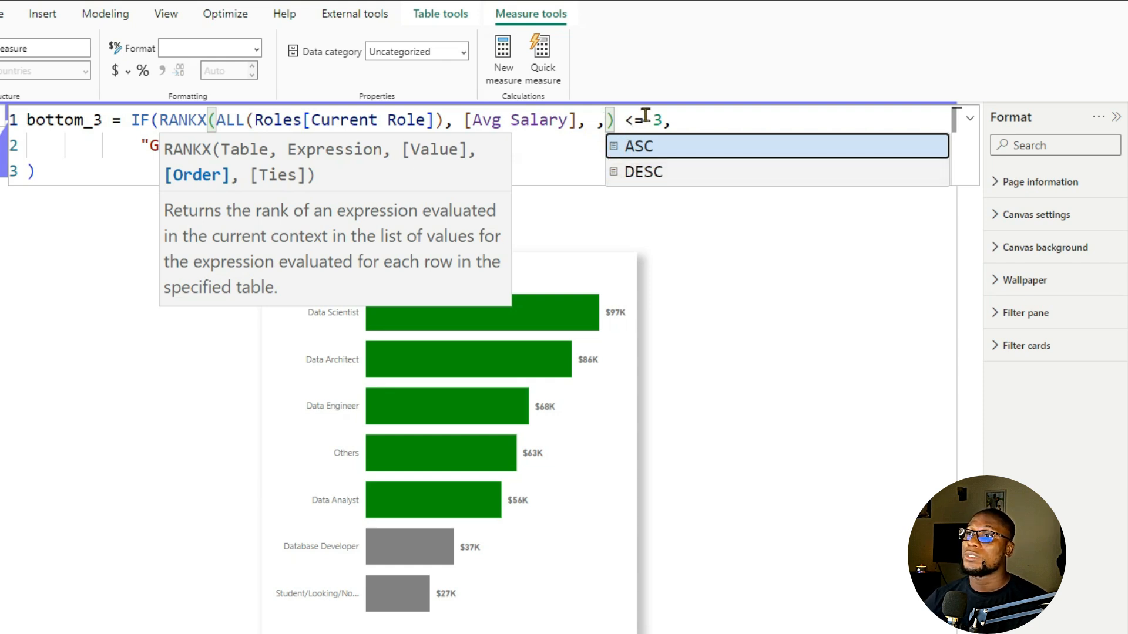
pyautogui.click(632, 149)
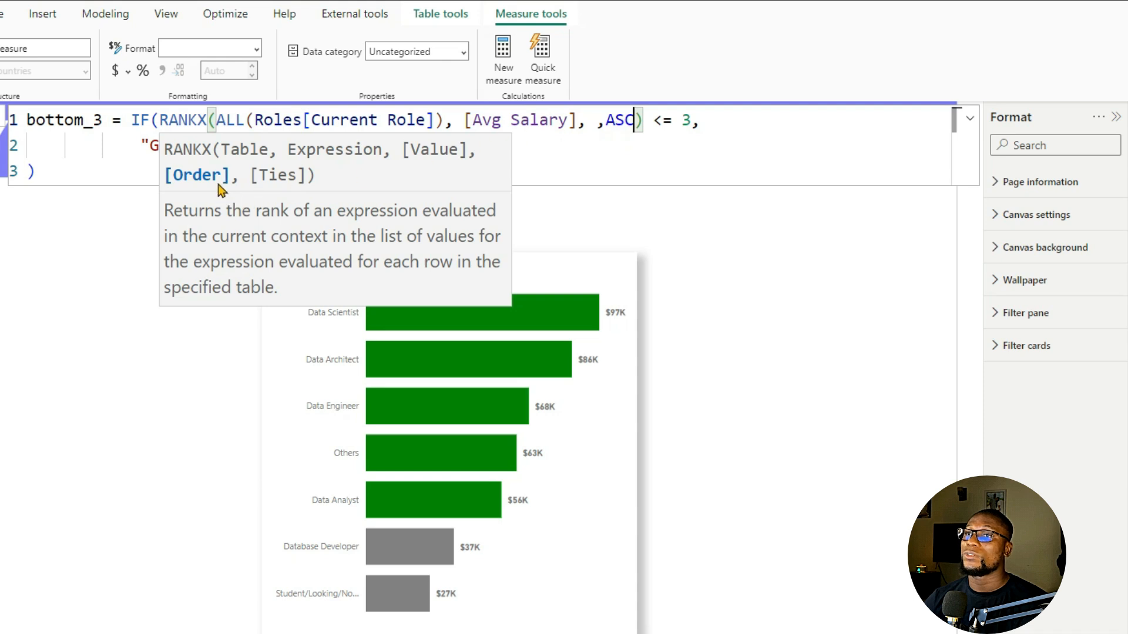
pyautogui.click(651, 120)
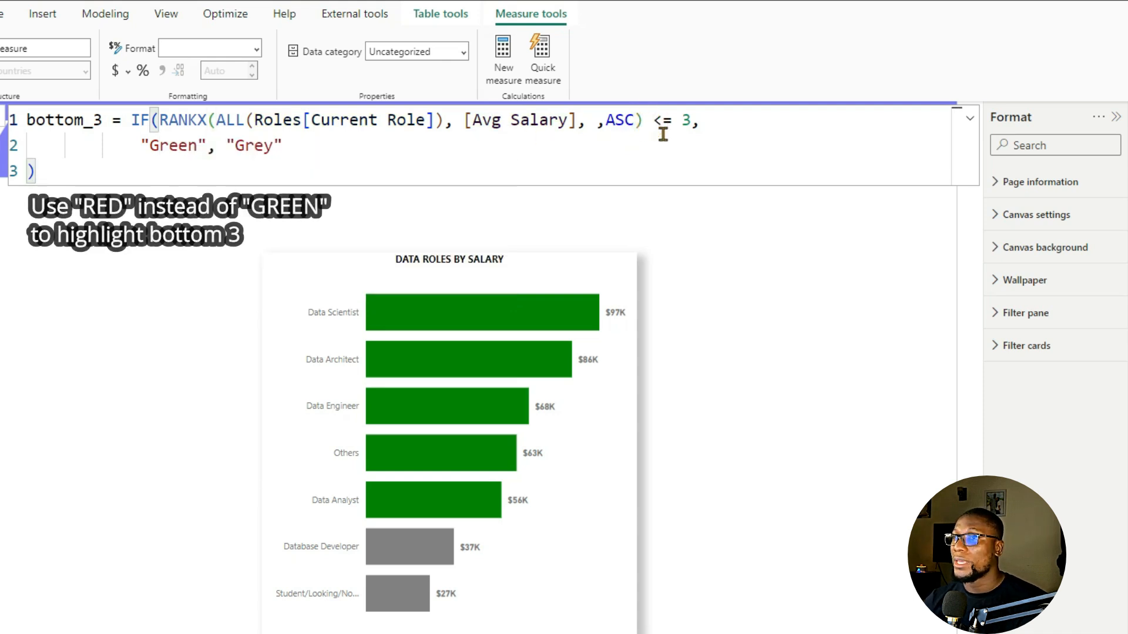
pyautogui.press('Return')
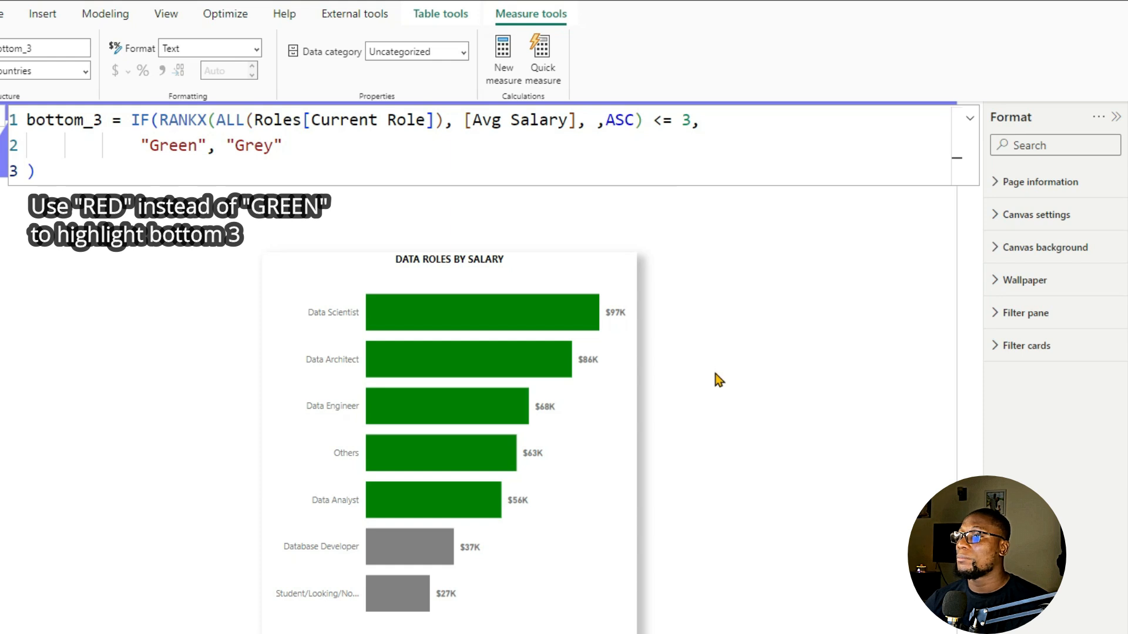
pyautogui.click(714, 374)
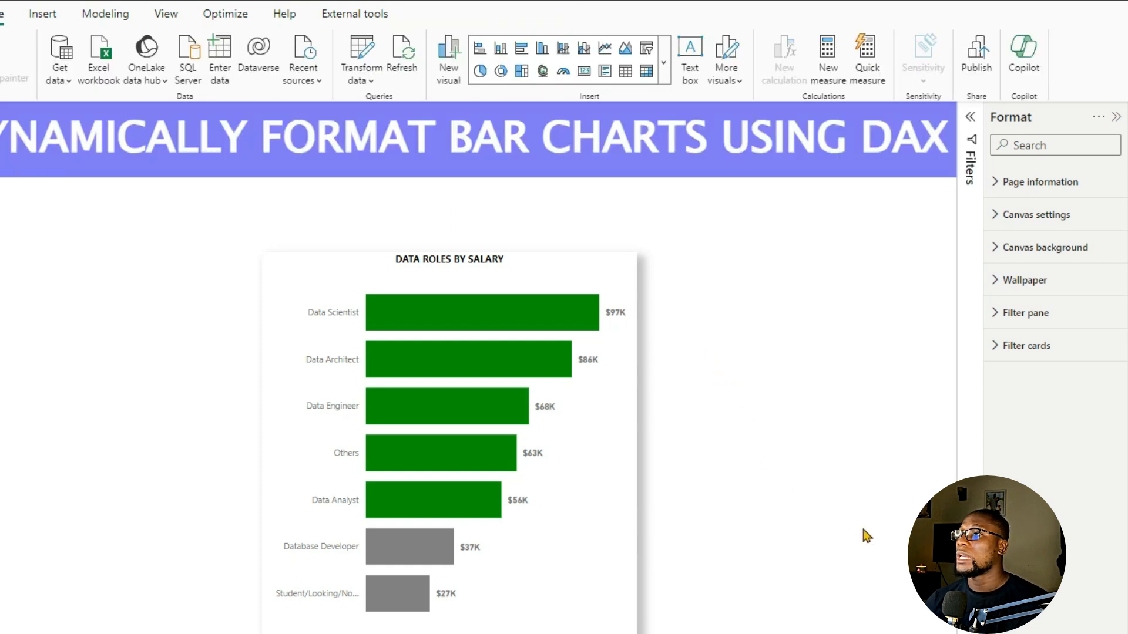
# - Remove the existing conditional formatting from the bar colour of the Data Roles by Salary chart
pyautogui.click(580, 485)
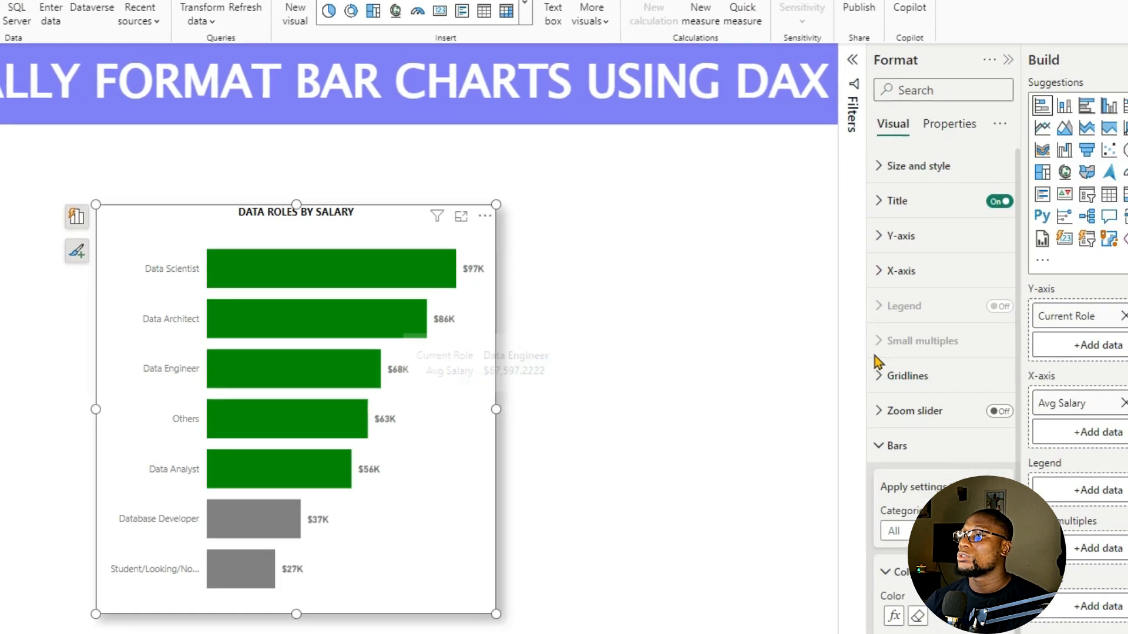
pyautogui.scroll(-3, 1032, 424)
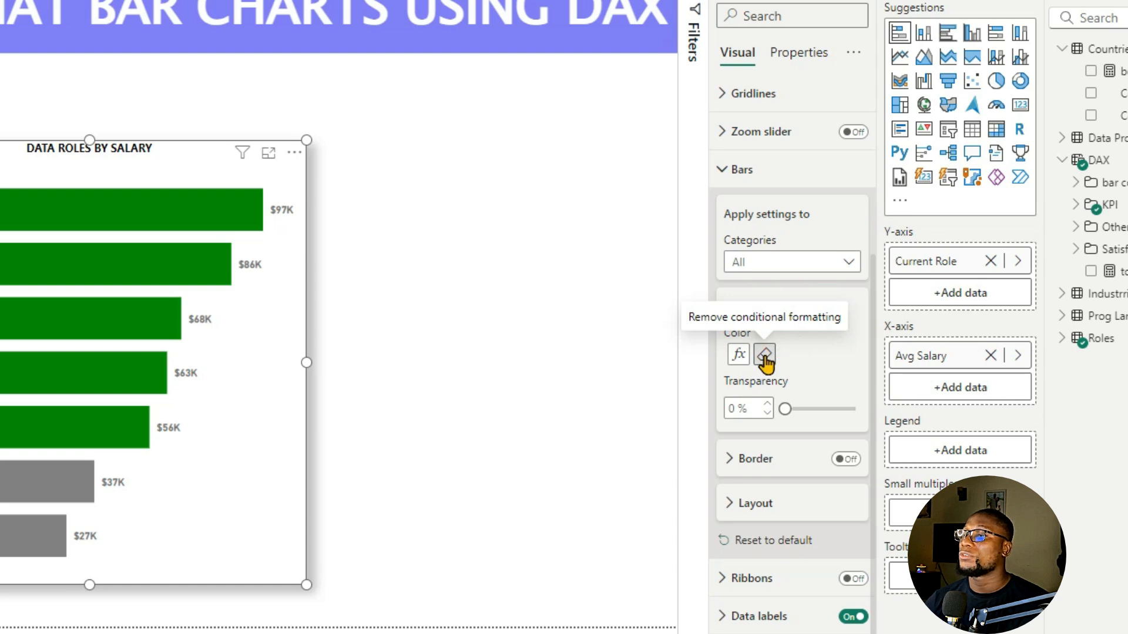
pyautogui.click(764, 356)
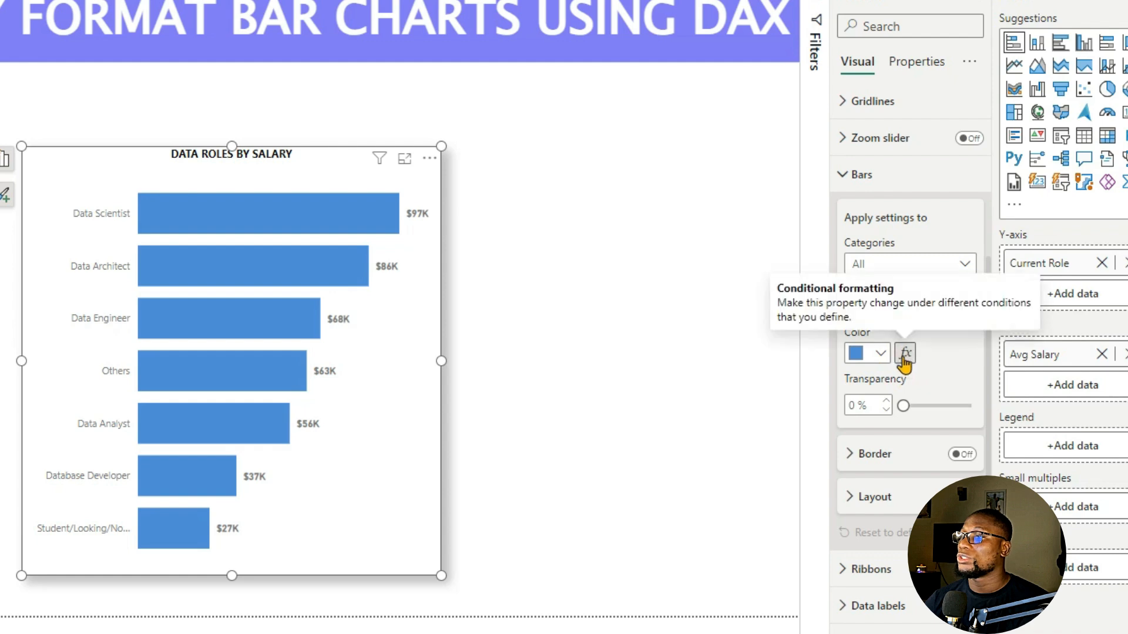
# - Conditionally format the bar colour by field value, based on the bottom_3 measure from the Countries table
pyautogui.click(904, 354)
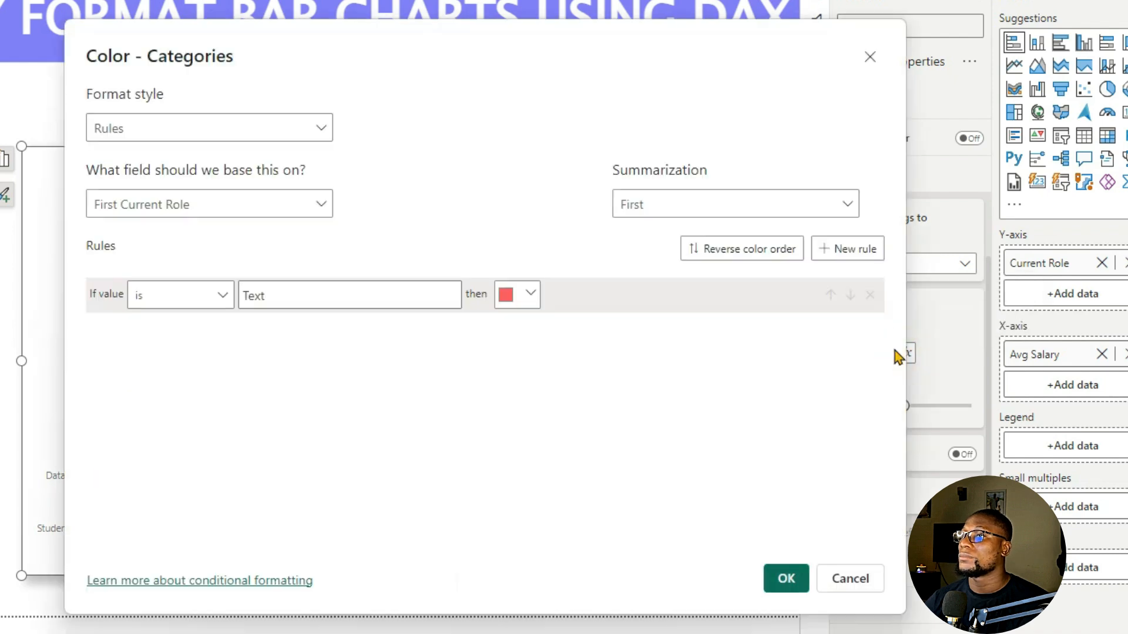
pyautogui.click(266, 126)
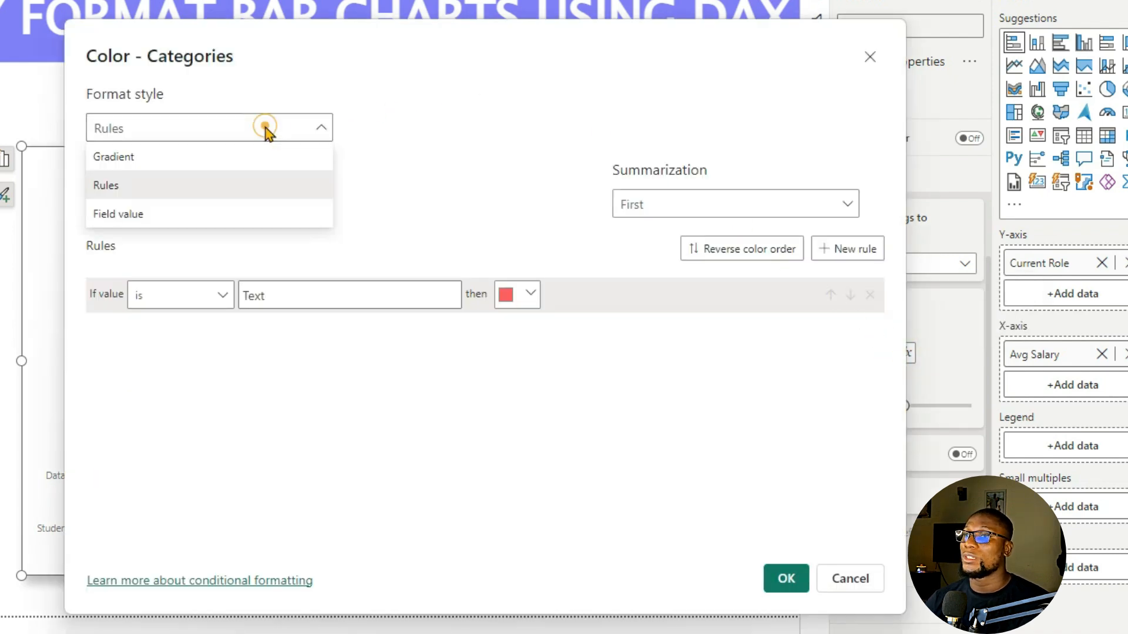
pyautogui.click(120, 215)
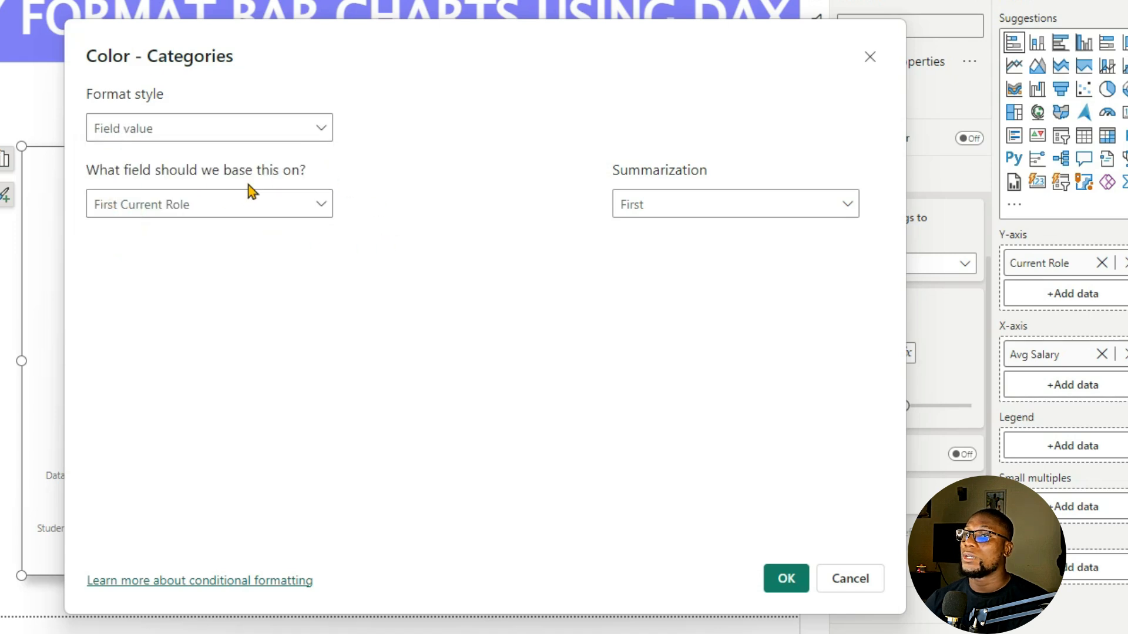
pyautogui.click(224, 203)
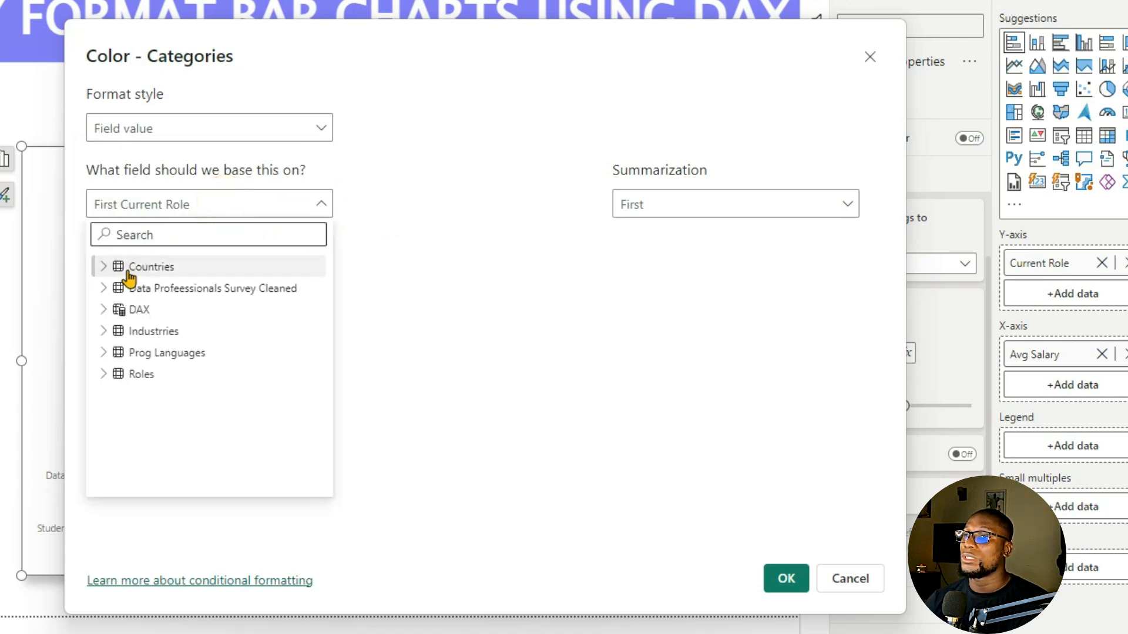
pyautogui.click(102, 267)
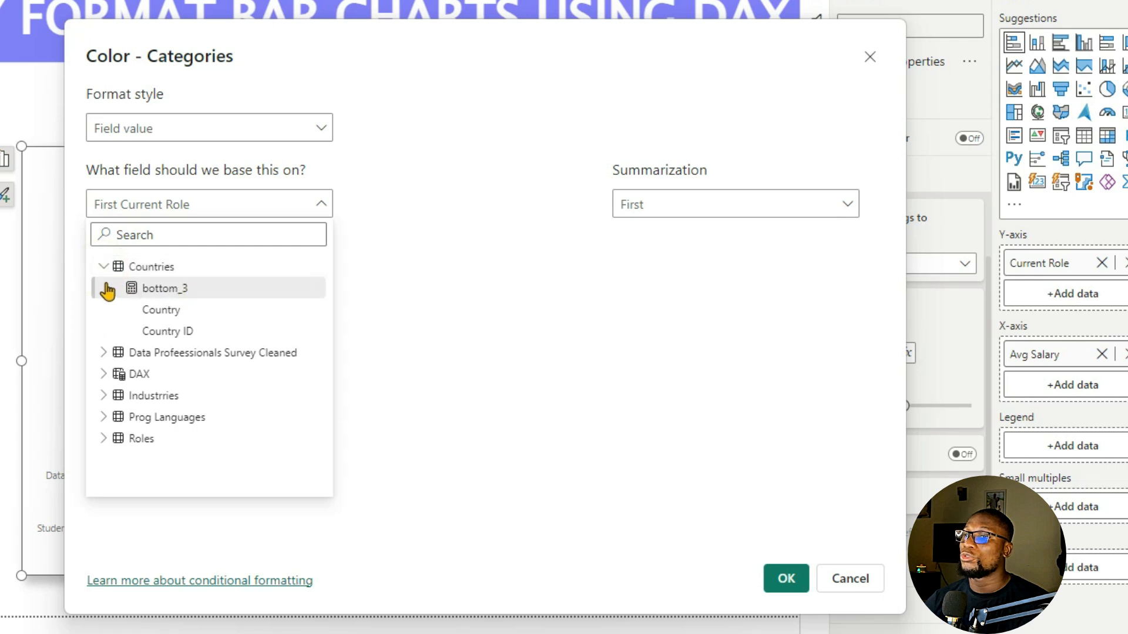
pyautogui.click(143, 288)
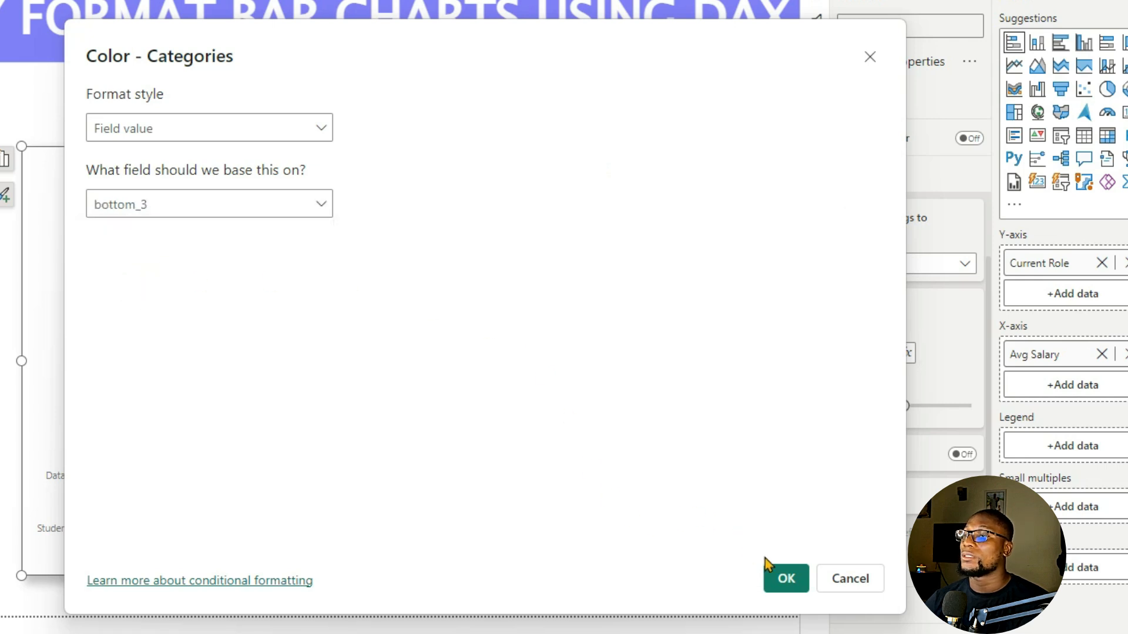
pyautogui.click(783, 579)
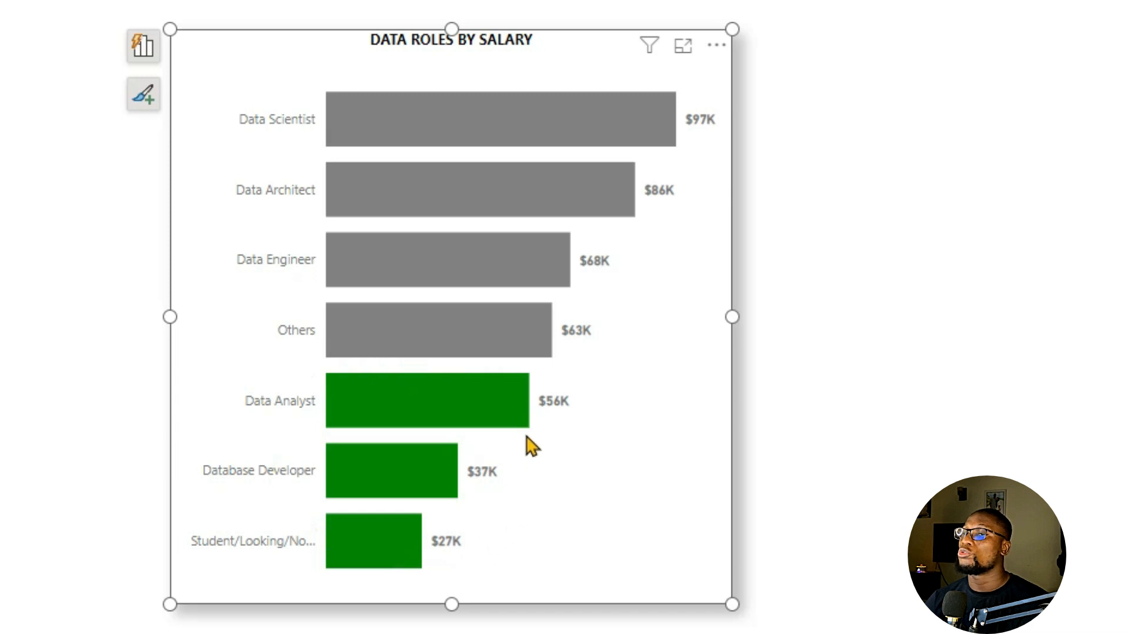
# - Sort the Data Roles by Salary chart's axis in ascending order of Avg Salary
pyautogui.moveTo(483, 402)
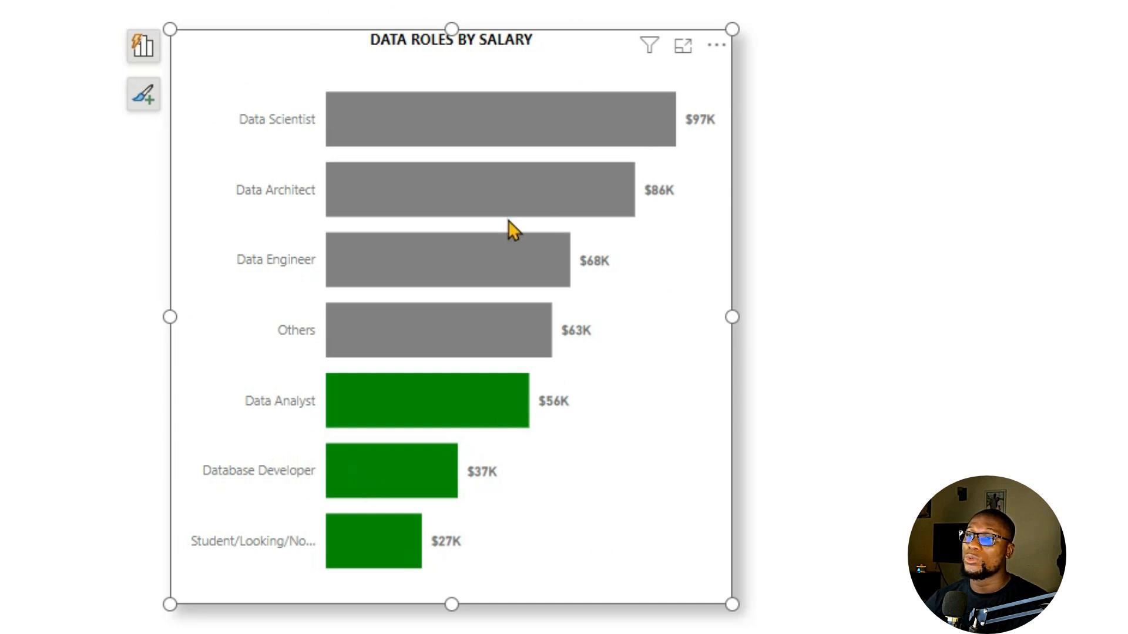
pyautogui.click(715, 48)
pyautogui.moveTo(801, 223)
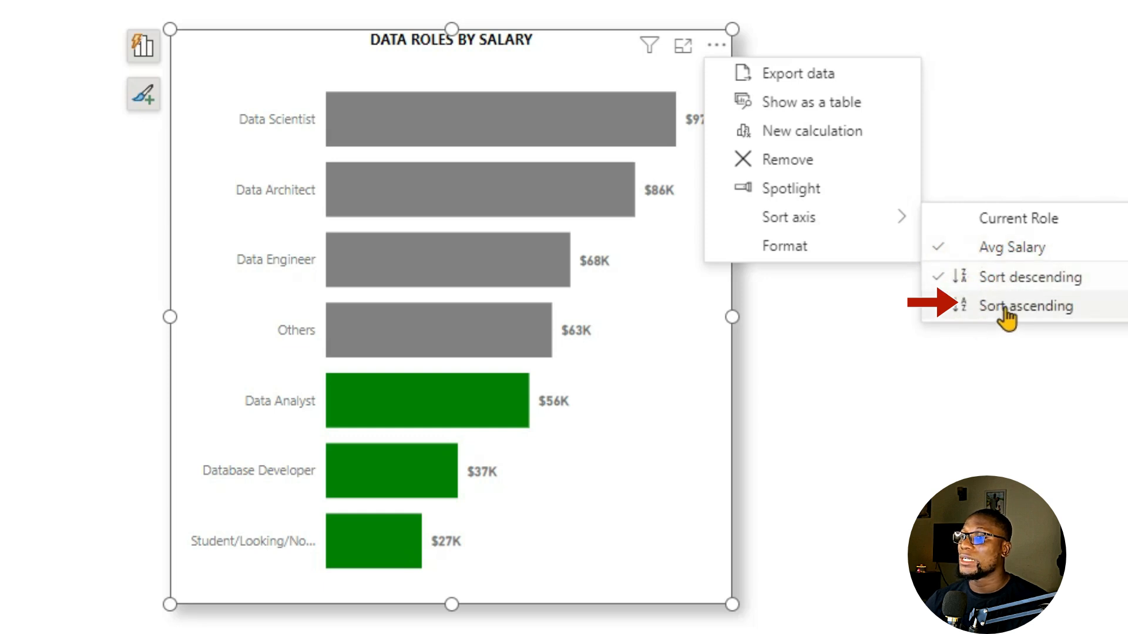
pyautogui.click(972, 307)
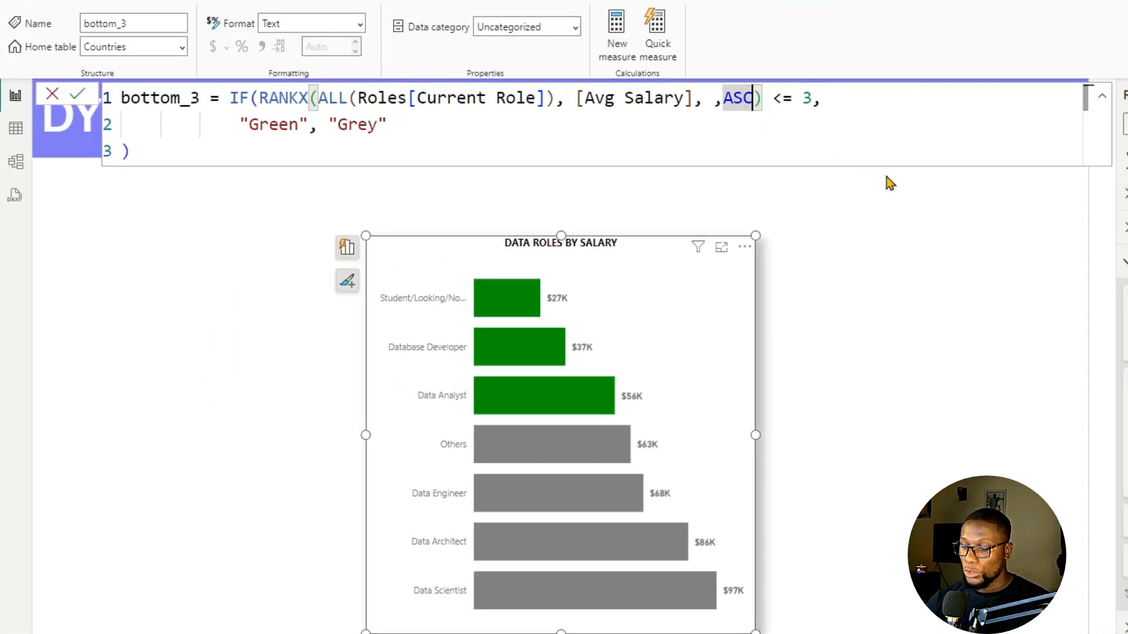
# - Add Dense as the RANKX ties argument after ASC in the bottom_3 formula and commit the measure
pyautogui.write(',')
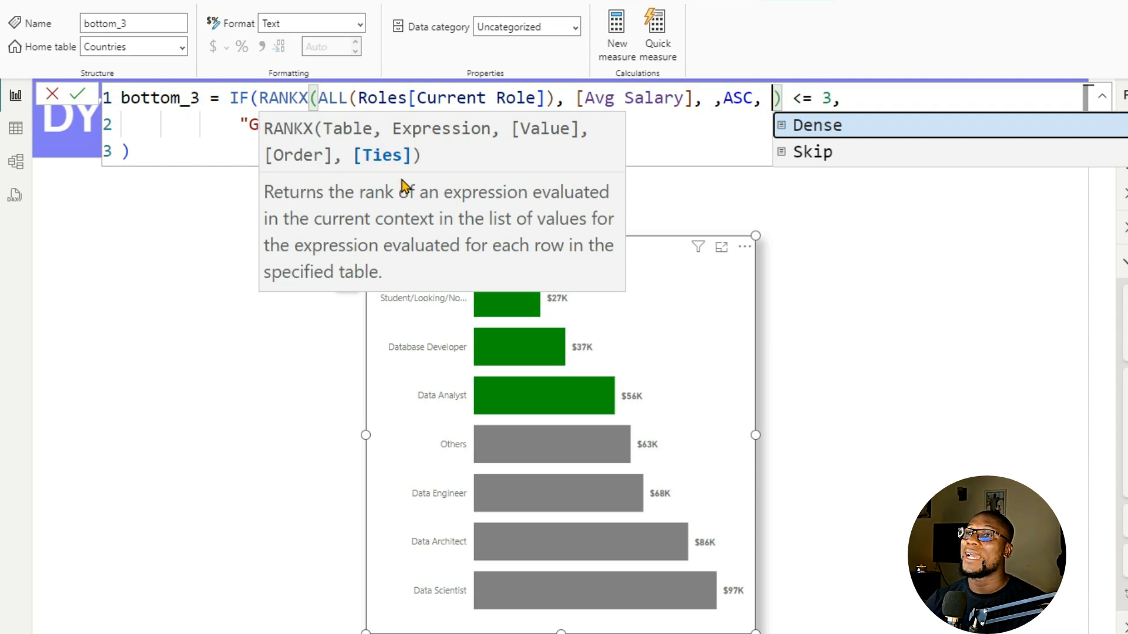
pyautogui.click(814, 127)
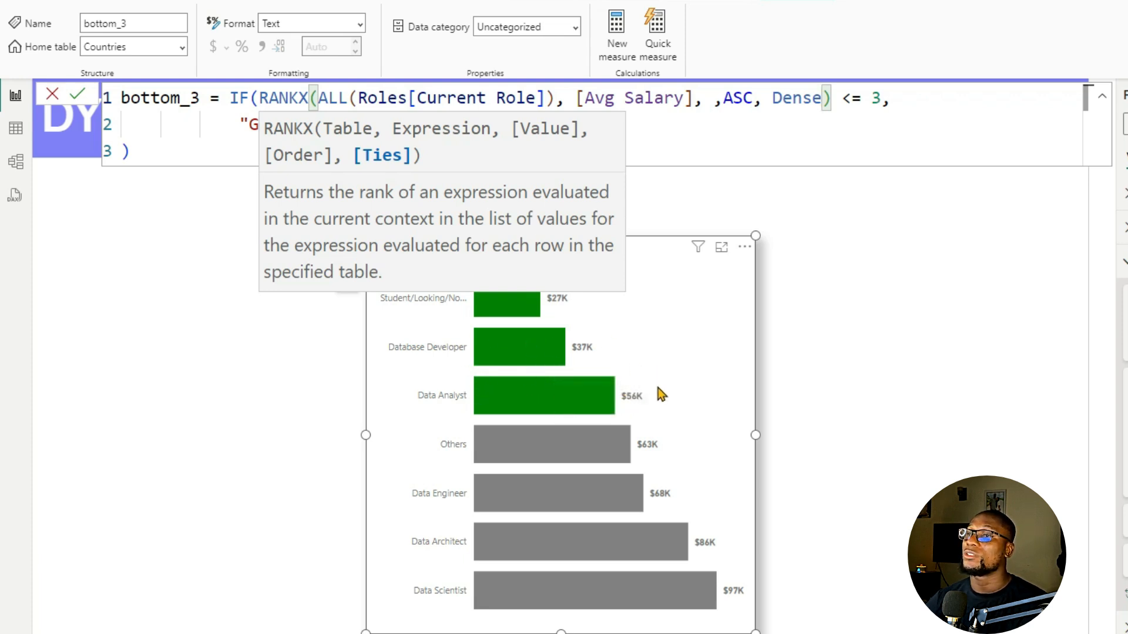
pyautogui.click(828, 101)
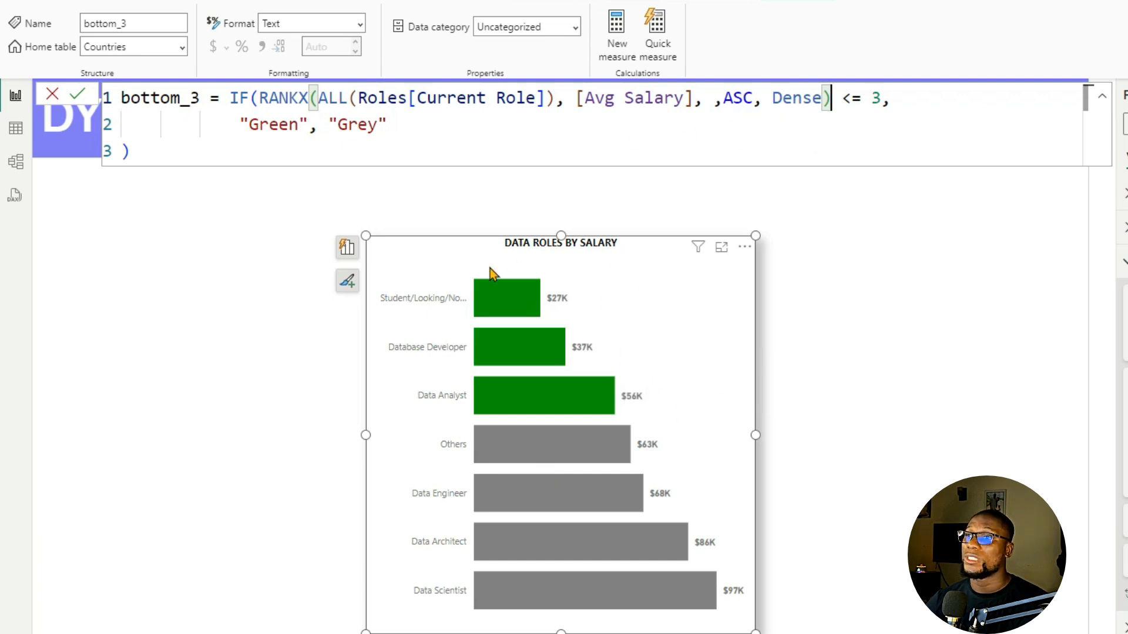
pyautogui.click(603, 134)
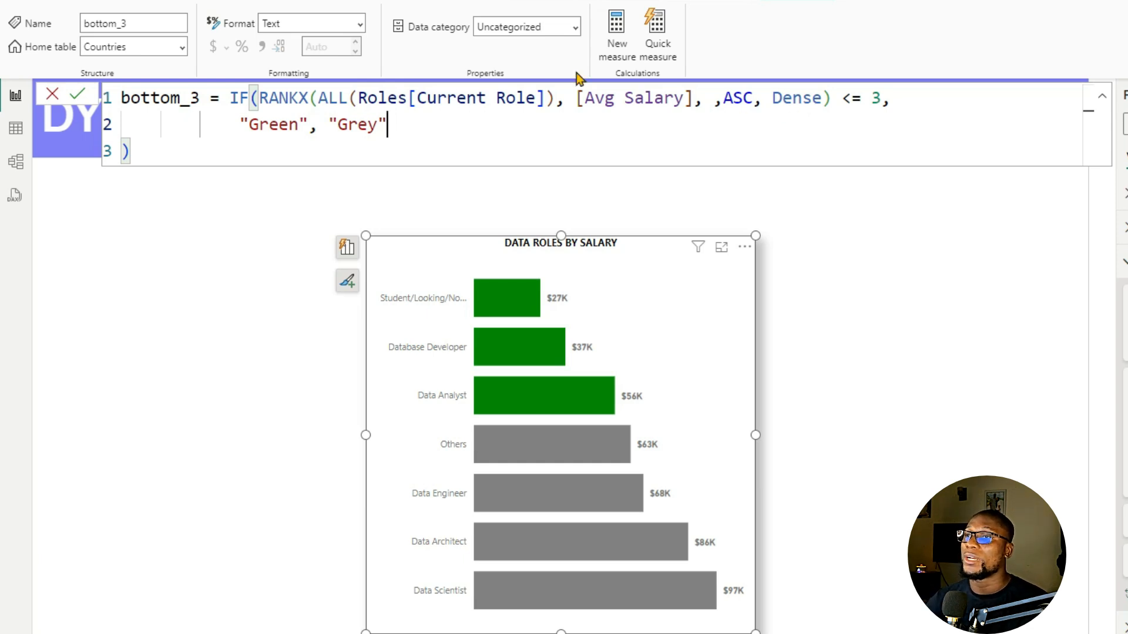
pyautogui.click(379, 144)
pyautogui.press('Return')
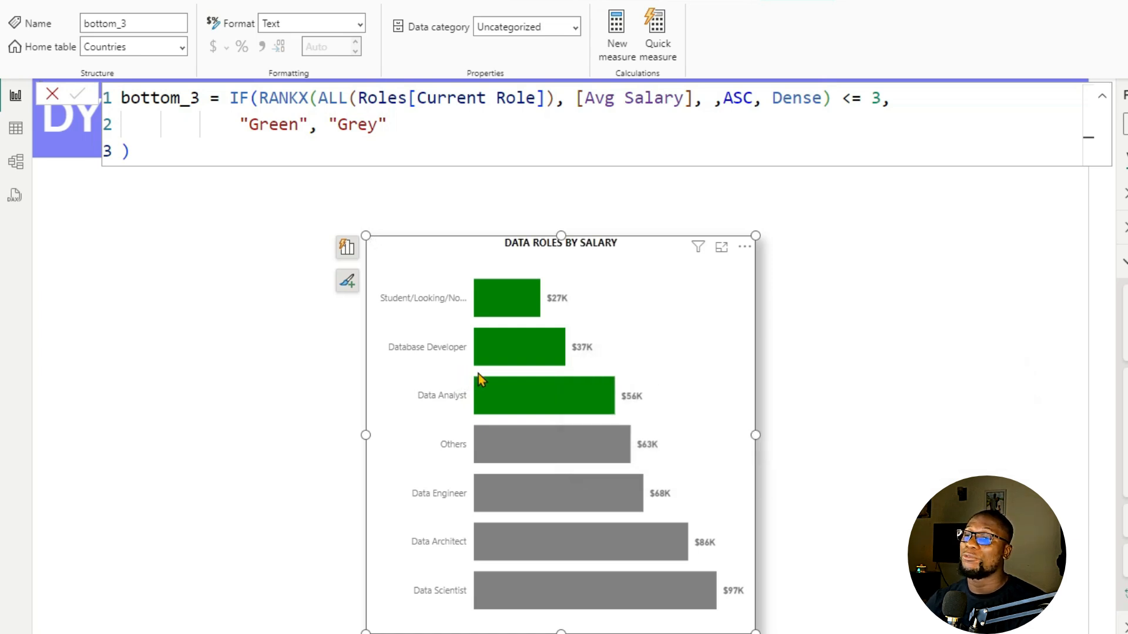
pyautogui.moveTo(496, 364)
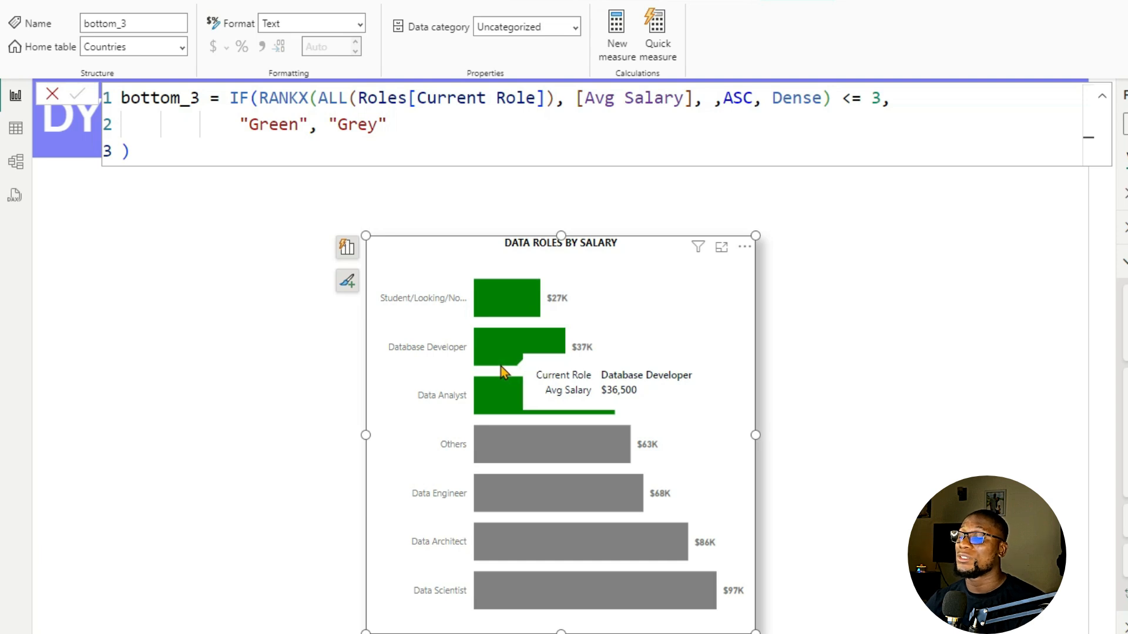
pyautogui.moveTo(530, 404)
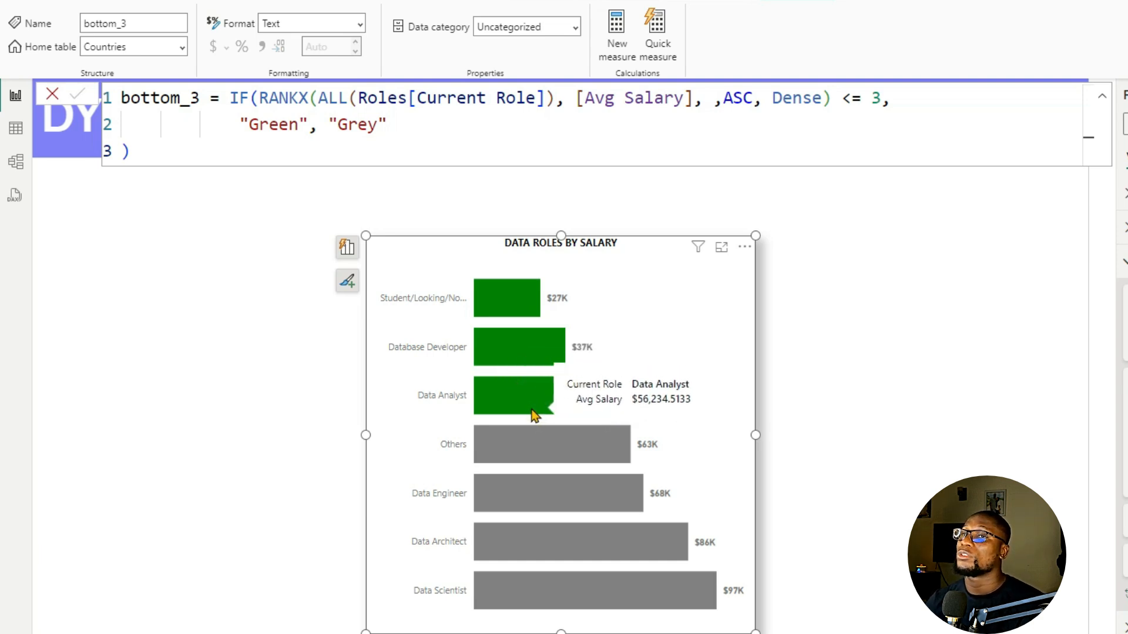